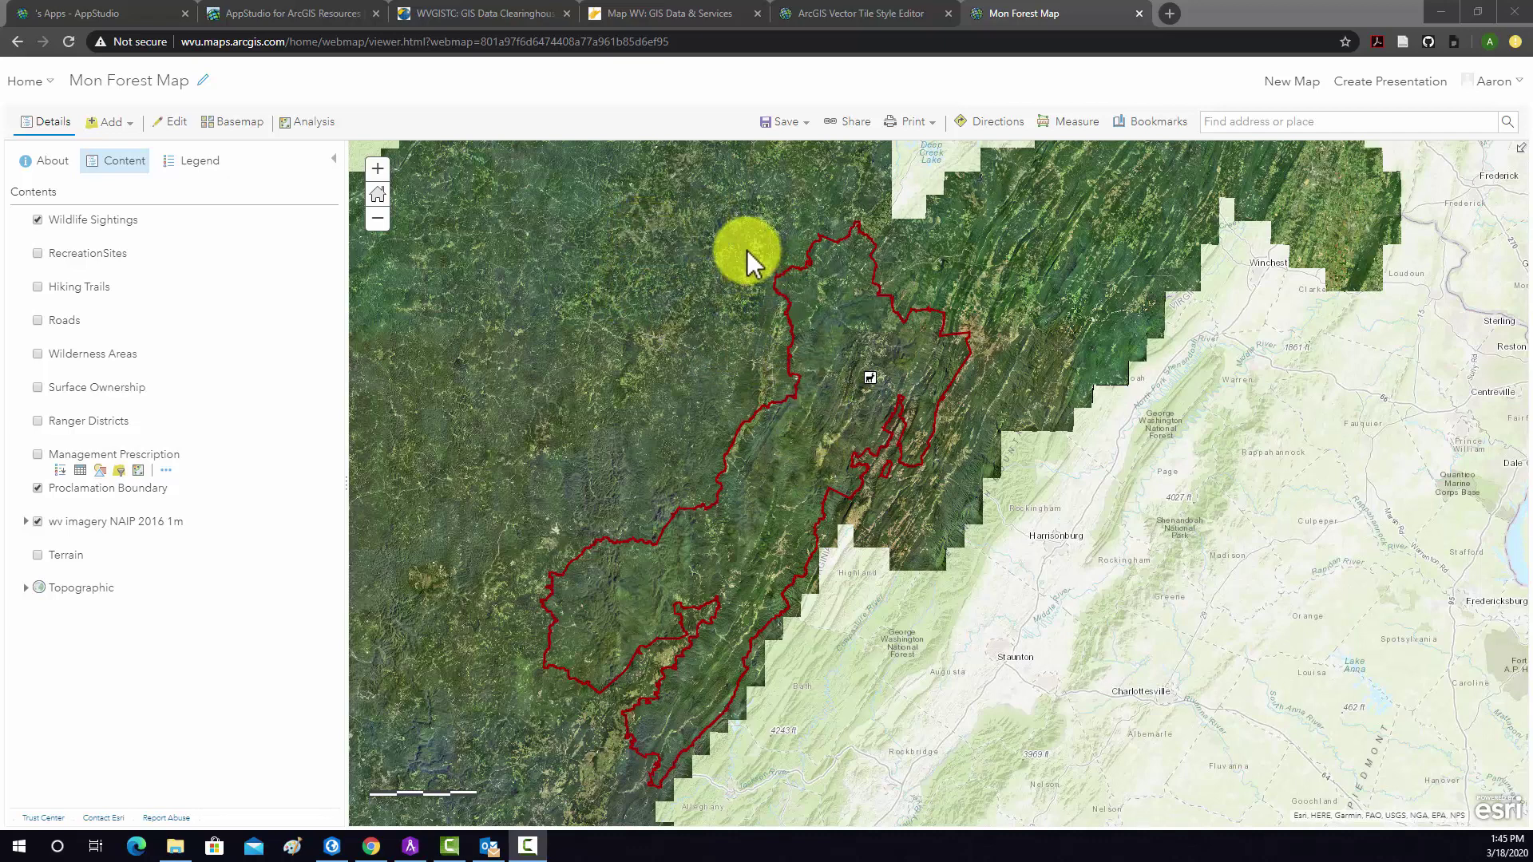
Save the Mon Forest Map web map to My Content.
click(783, 122)
click(774, 150)
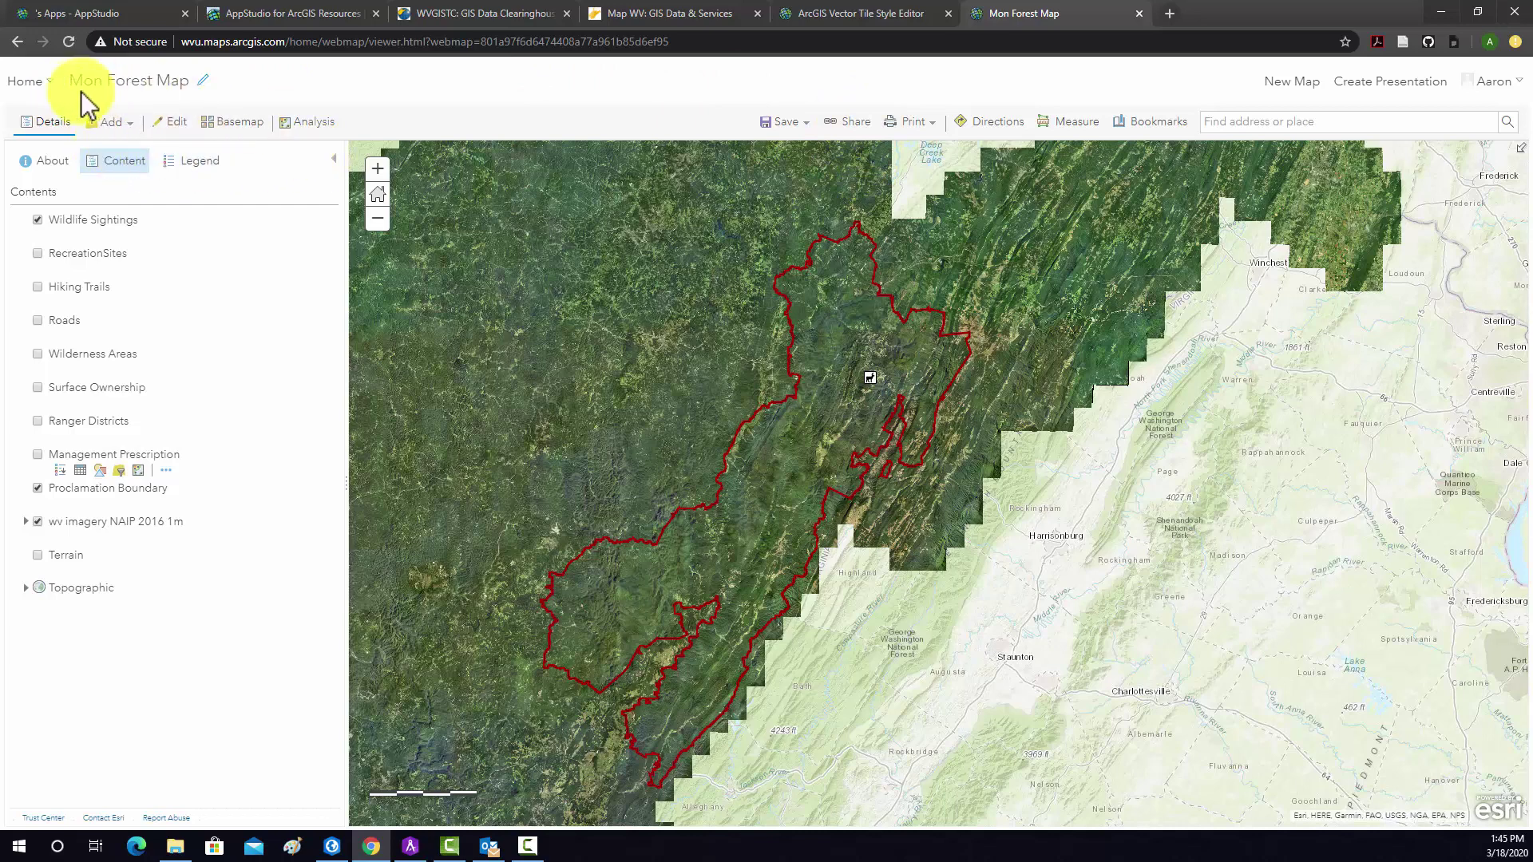
Go to Content and open the Mon Forest Map item in the monForest folder.
click(30, 81)
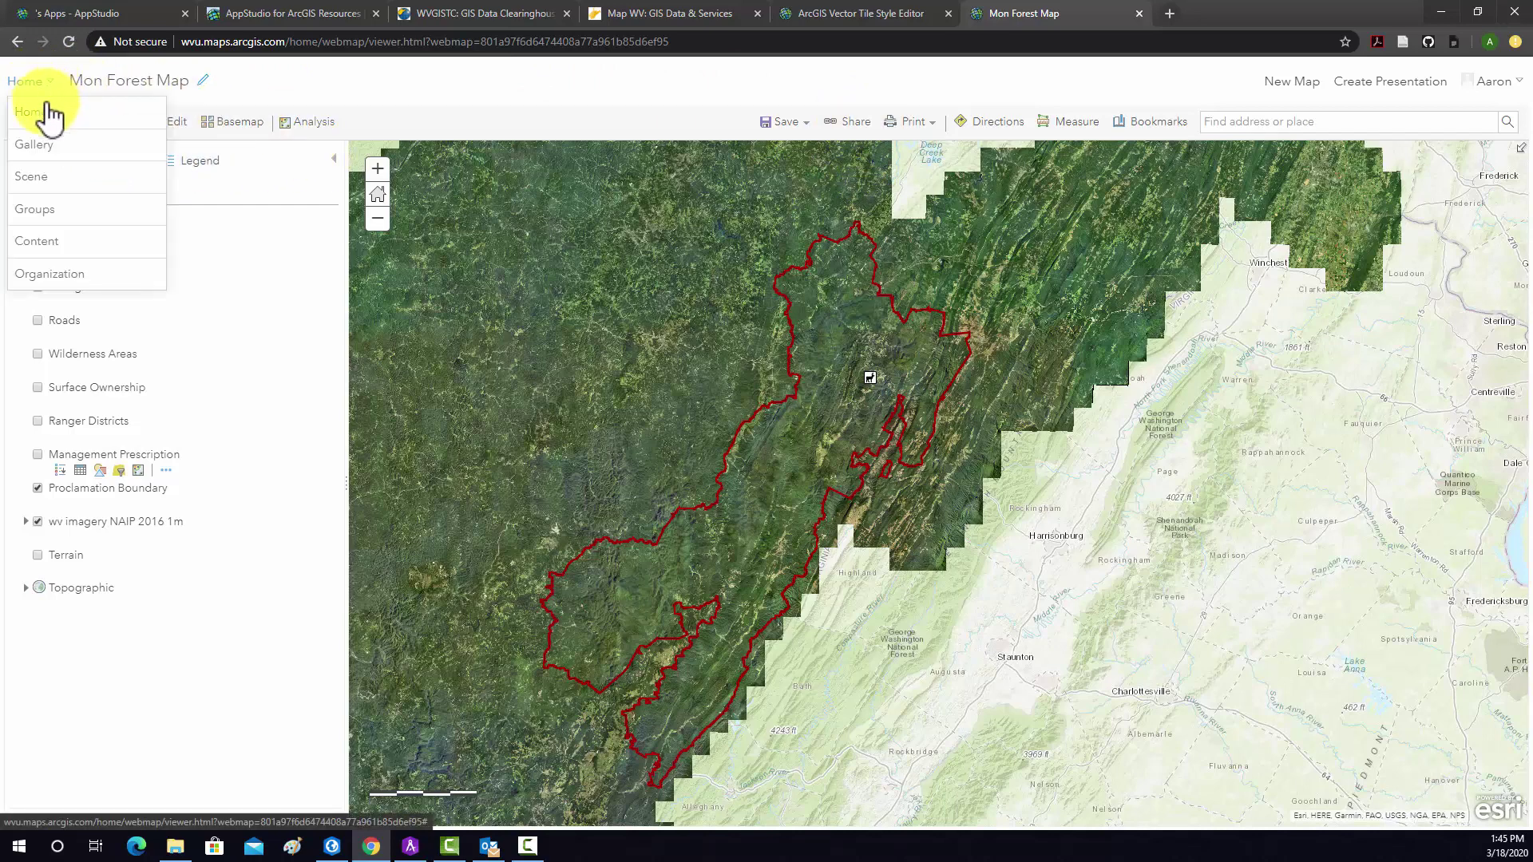
click(72, 240)
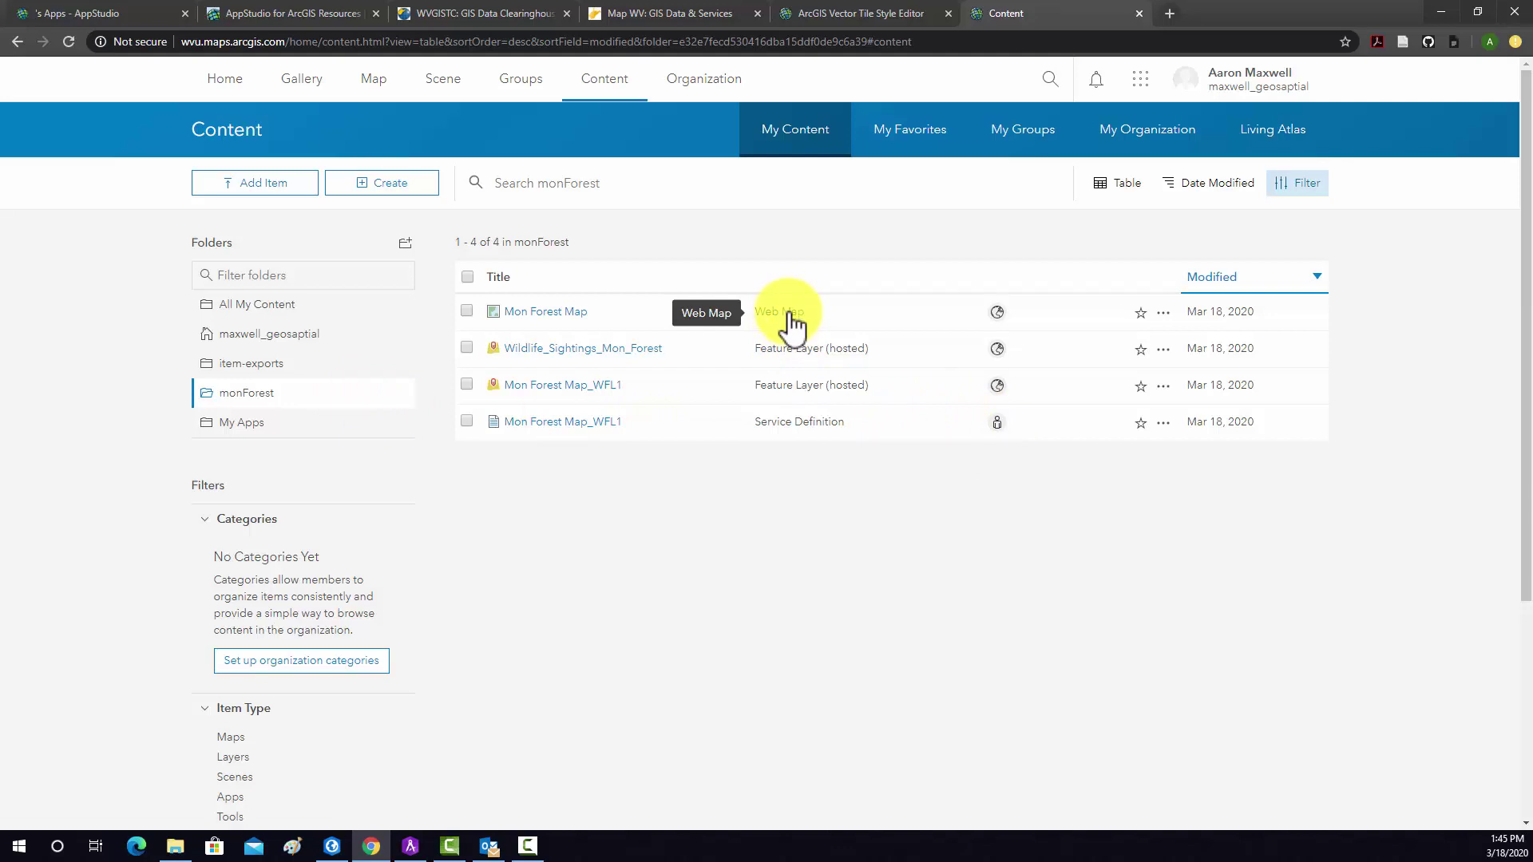
click(581, 316)
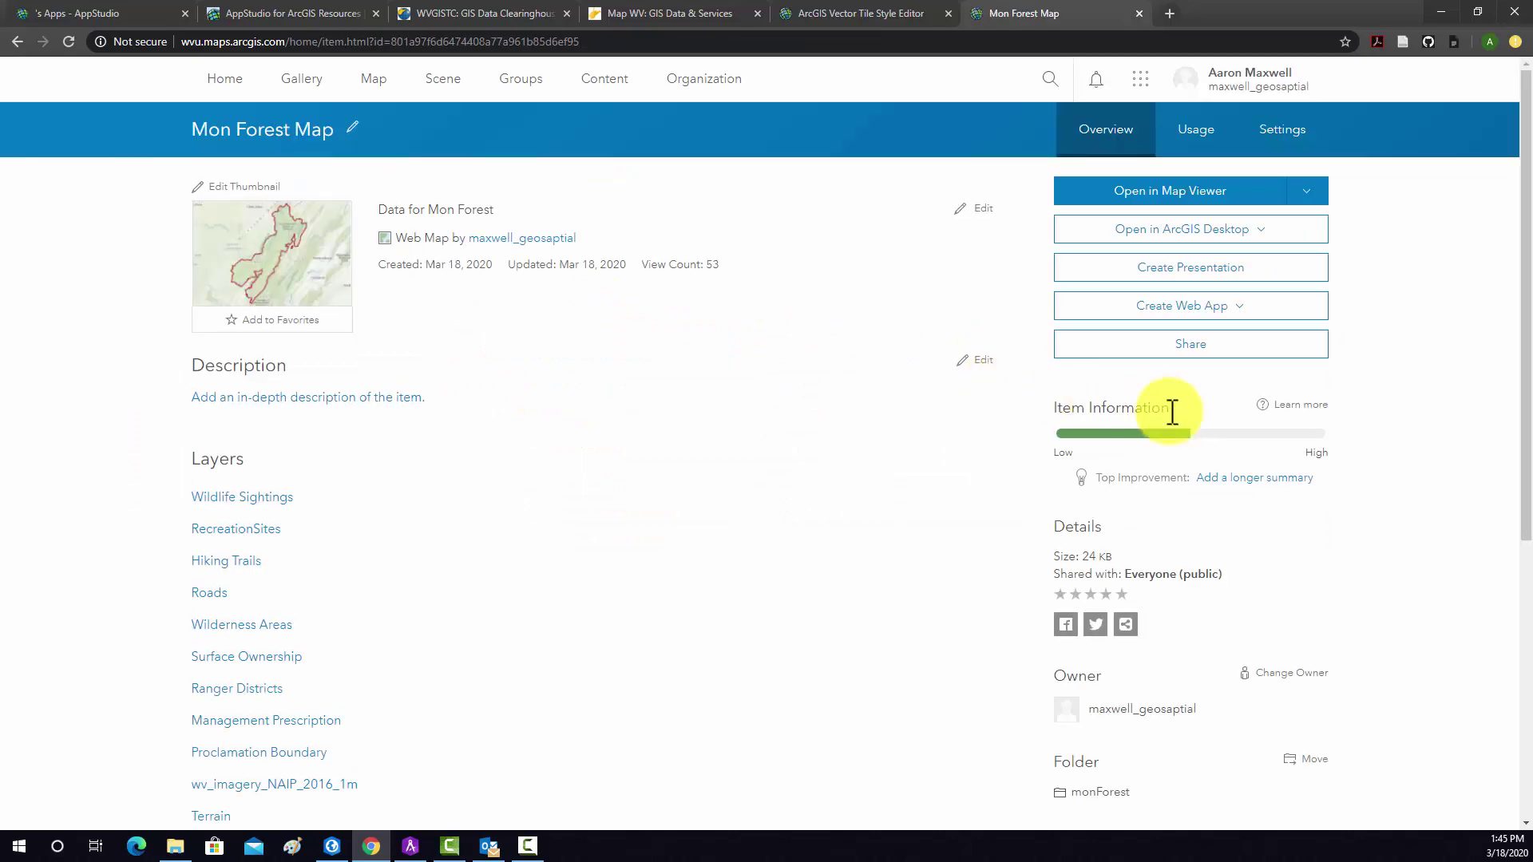
Review the map's sharing level unchanged, then start a configurable web app from Mon Forest Map.
click(1207, 345)
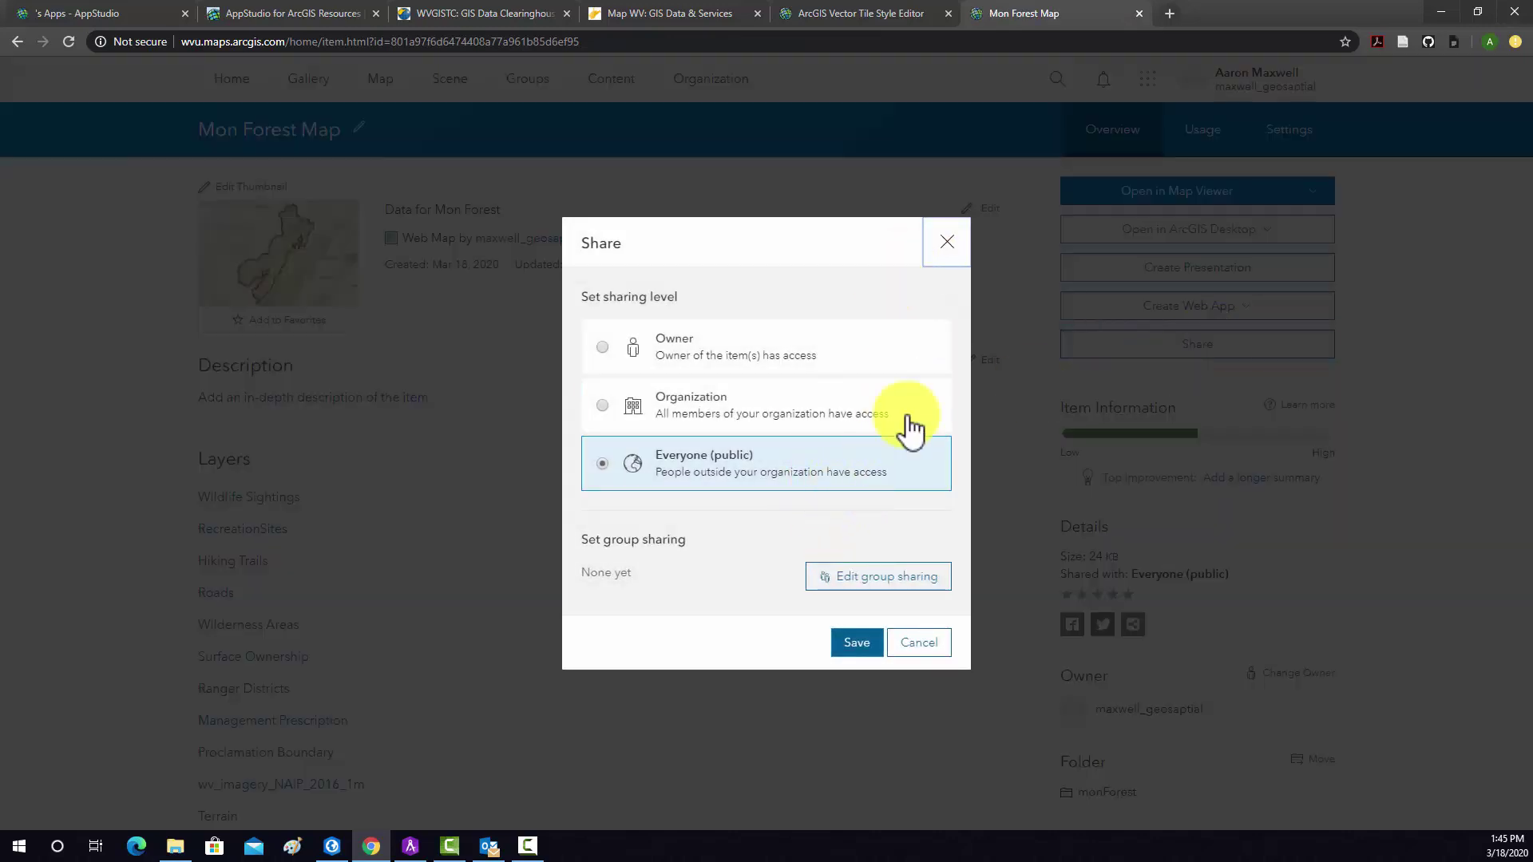
click(952, 246)
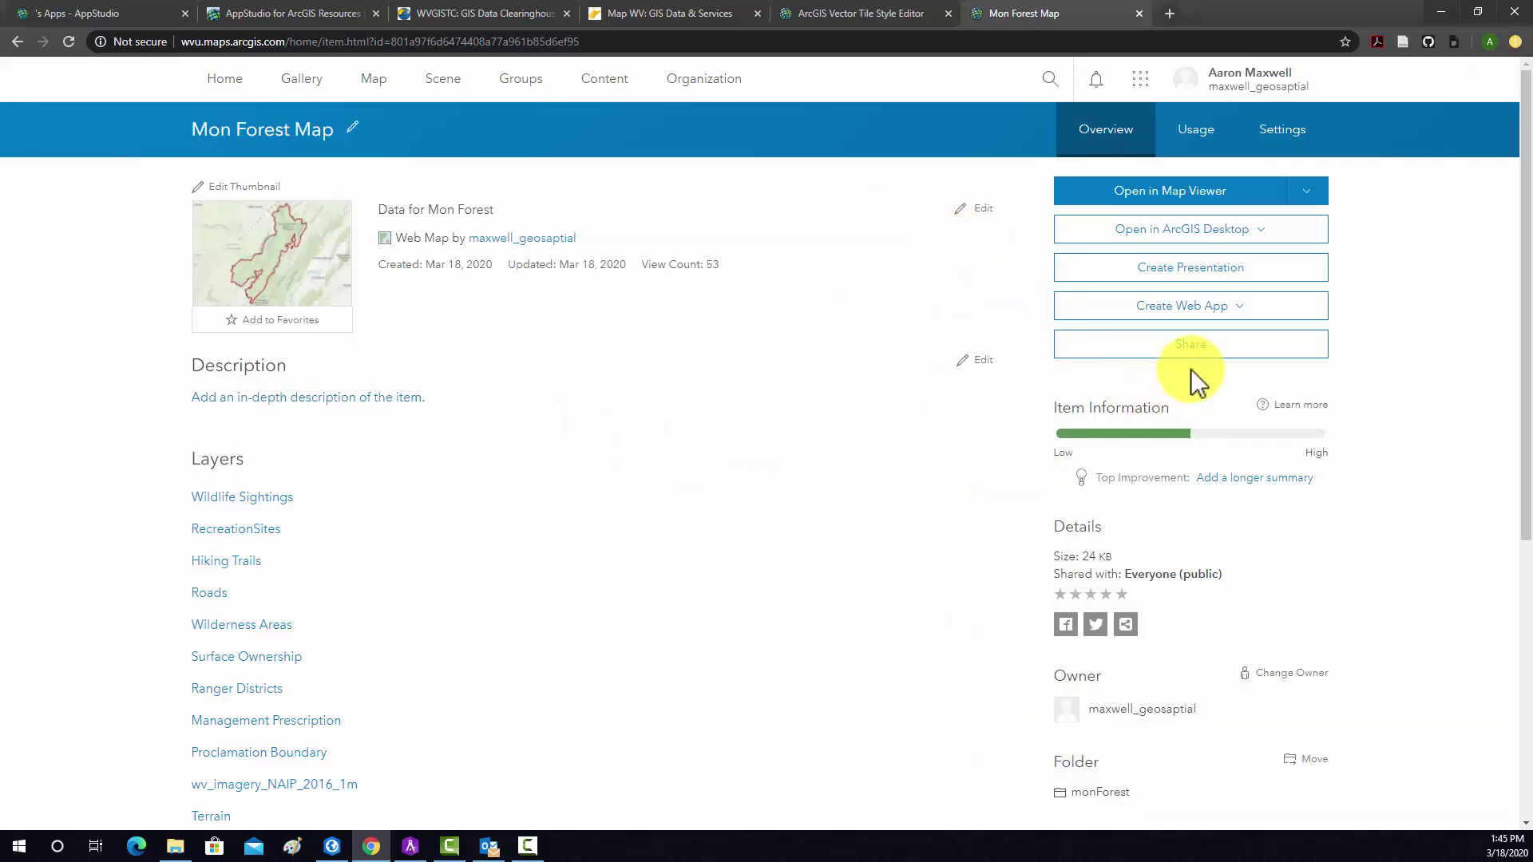
click(1207, 313)
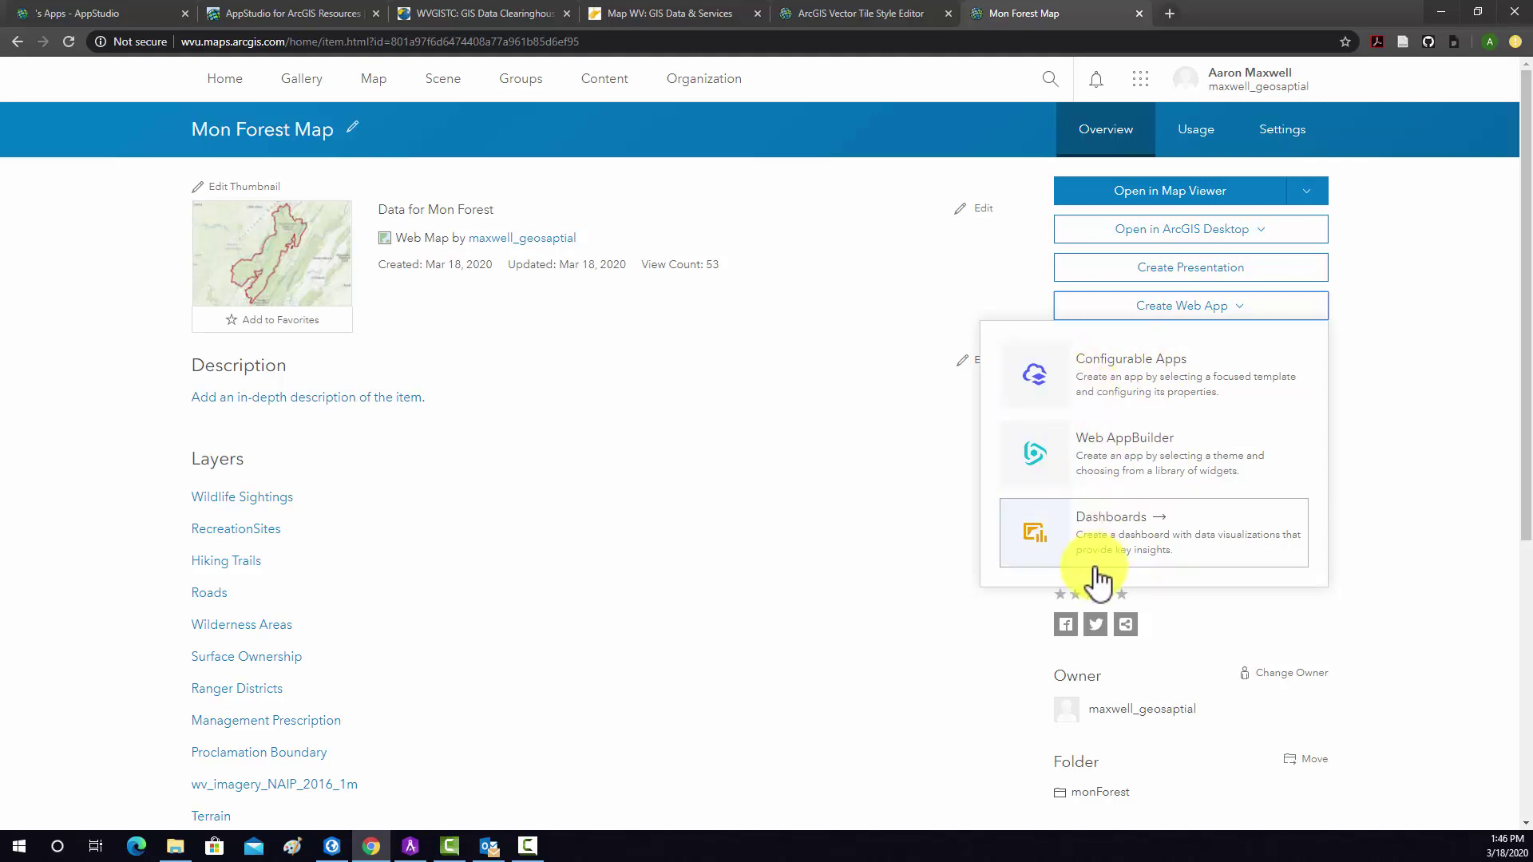
click(1112, 394)
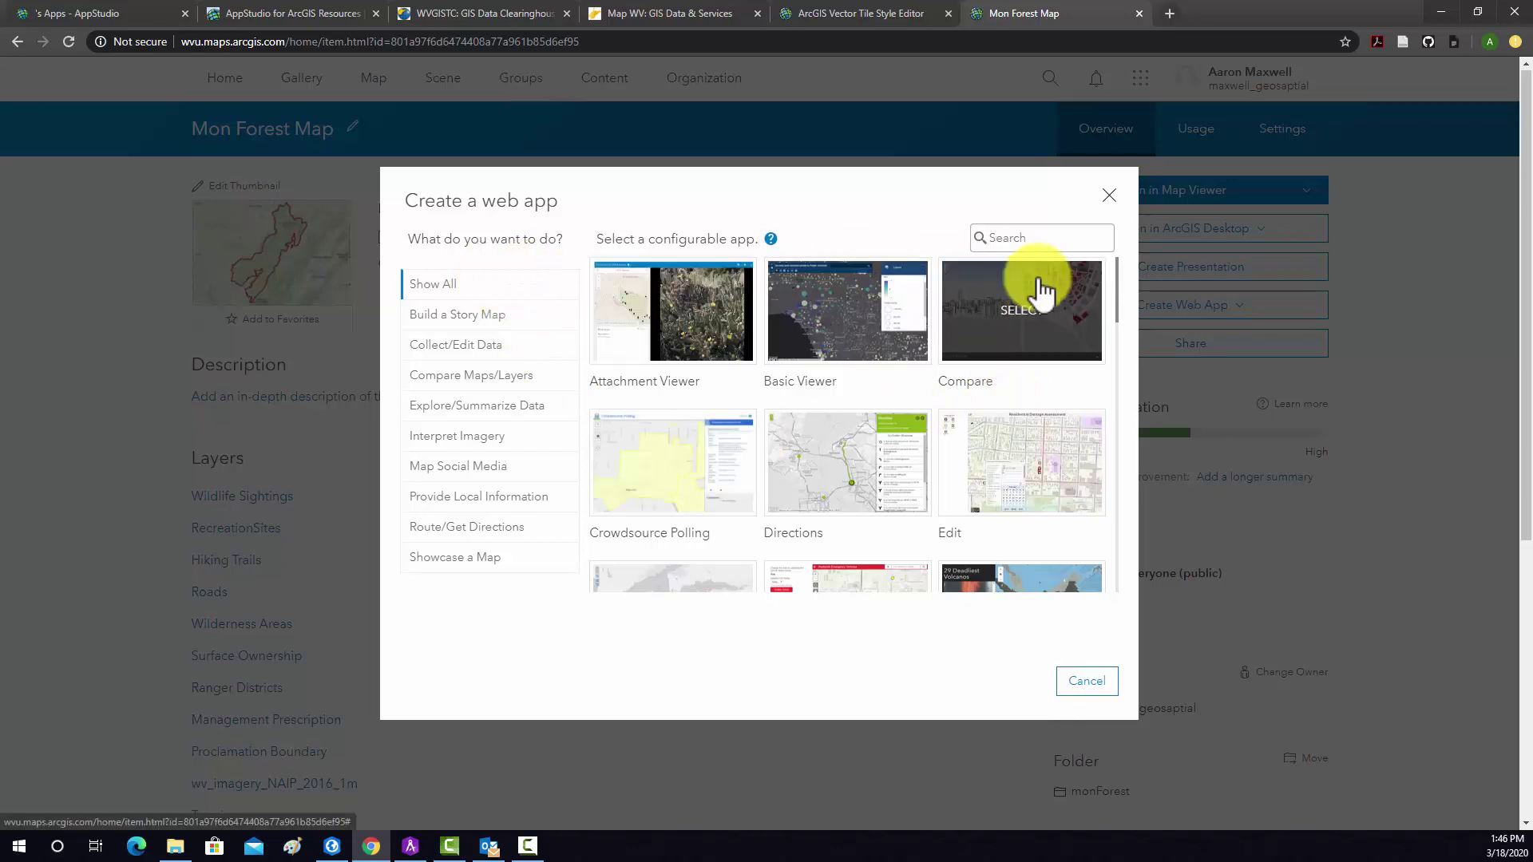
Choose the Basic Viewer template from the gallery and begin creating the web app.
scroll(882, 444, down, 4)
scroll(998, 451, down, 4)
scroll(998, 449, up, 8)
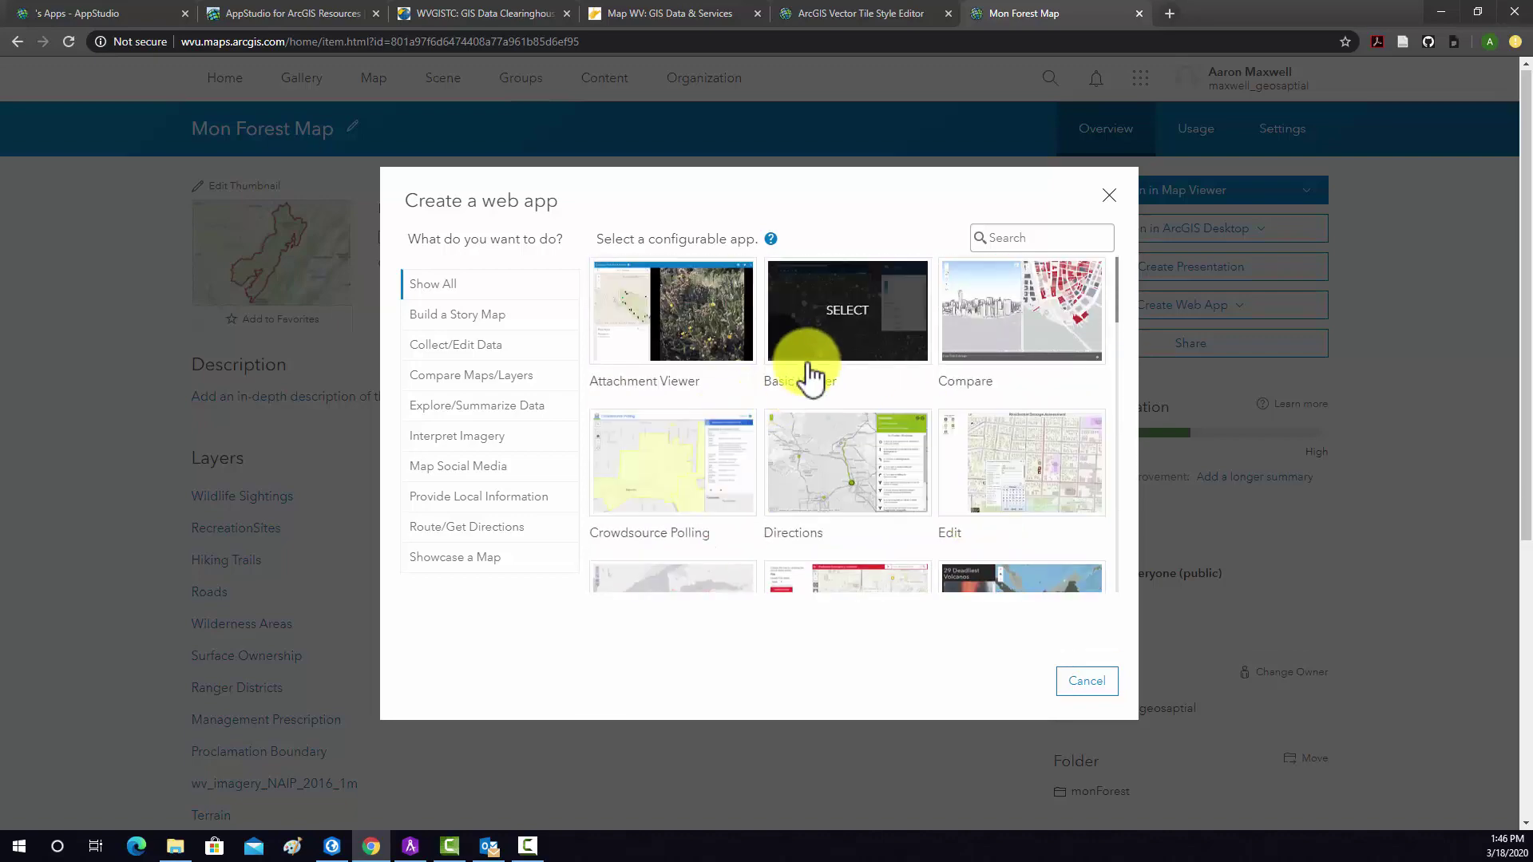
click(834, 323)
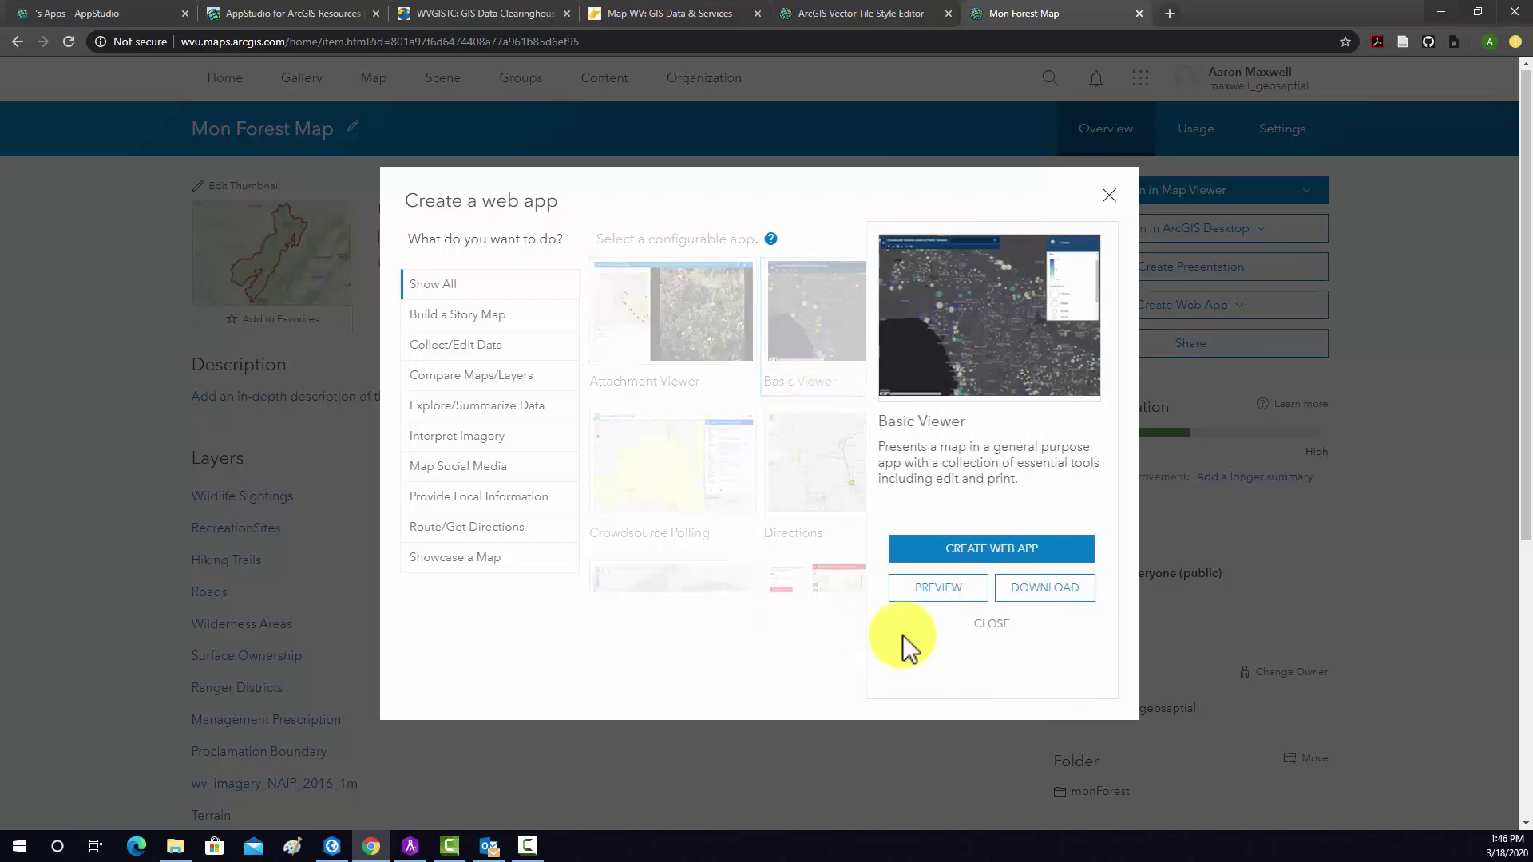
click(975, 550)
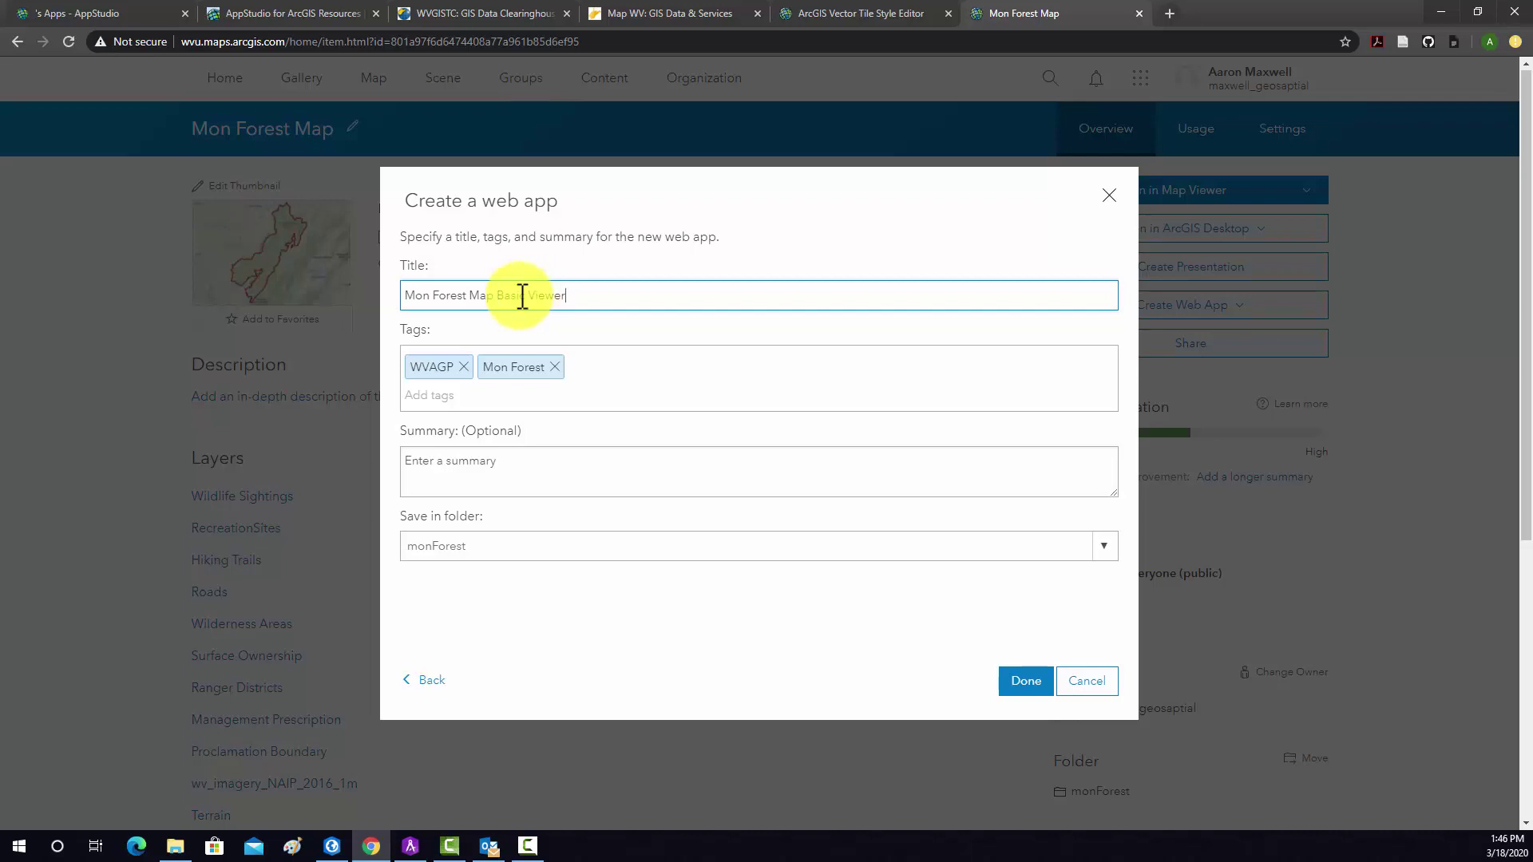
Add the summary 'Example basic map viewer.' and create the Basic Viewer app.
click(484, 398)
click(462, 468)
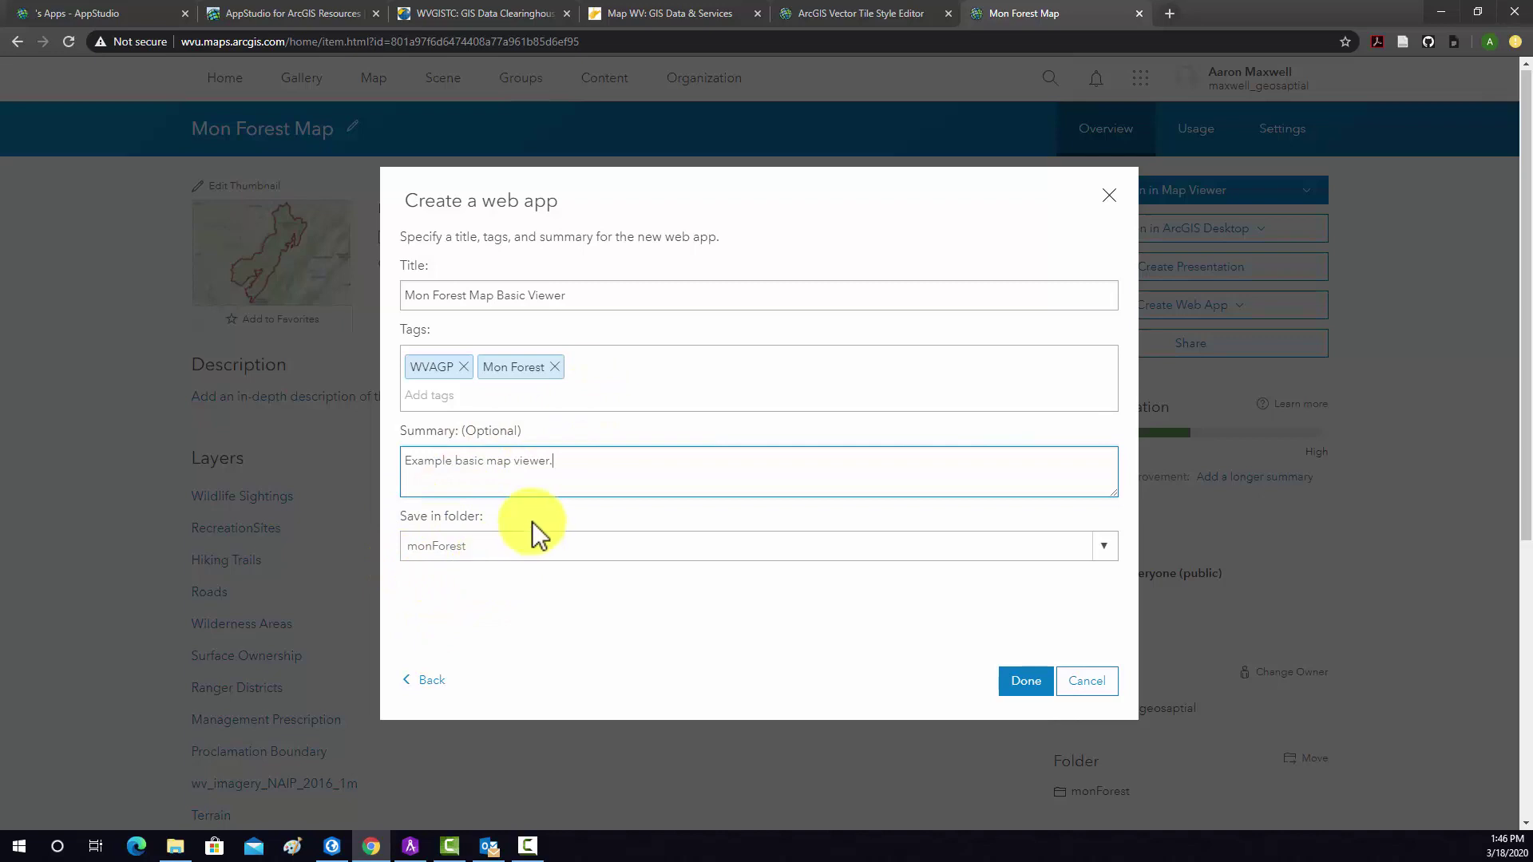
click(1014, 683)
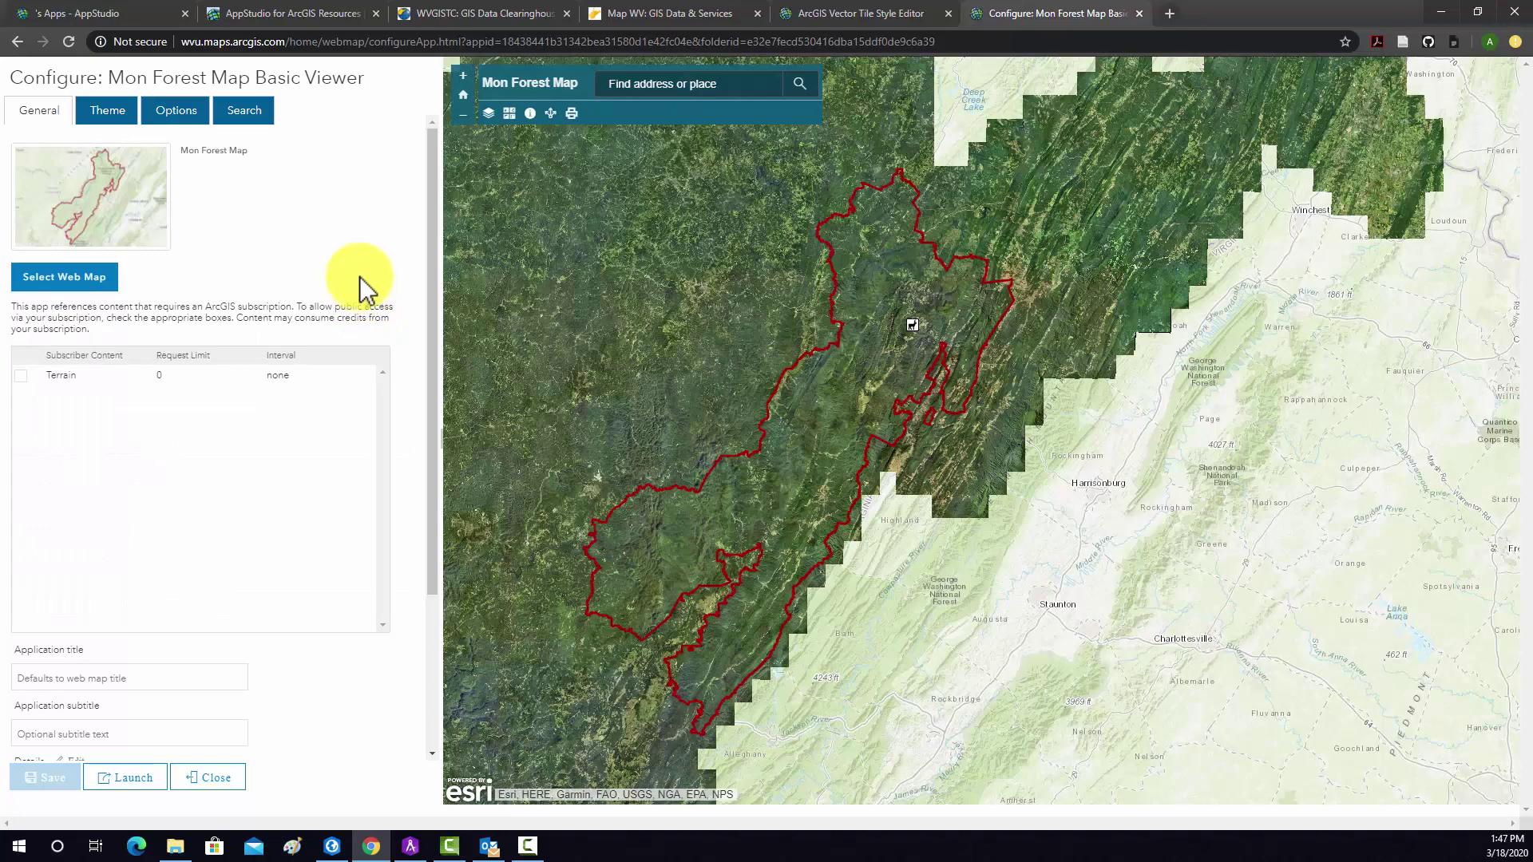
Set the application title to 'Wildlife Sighting App' on the General tab.
drag(587, 319, 661, 352)
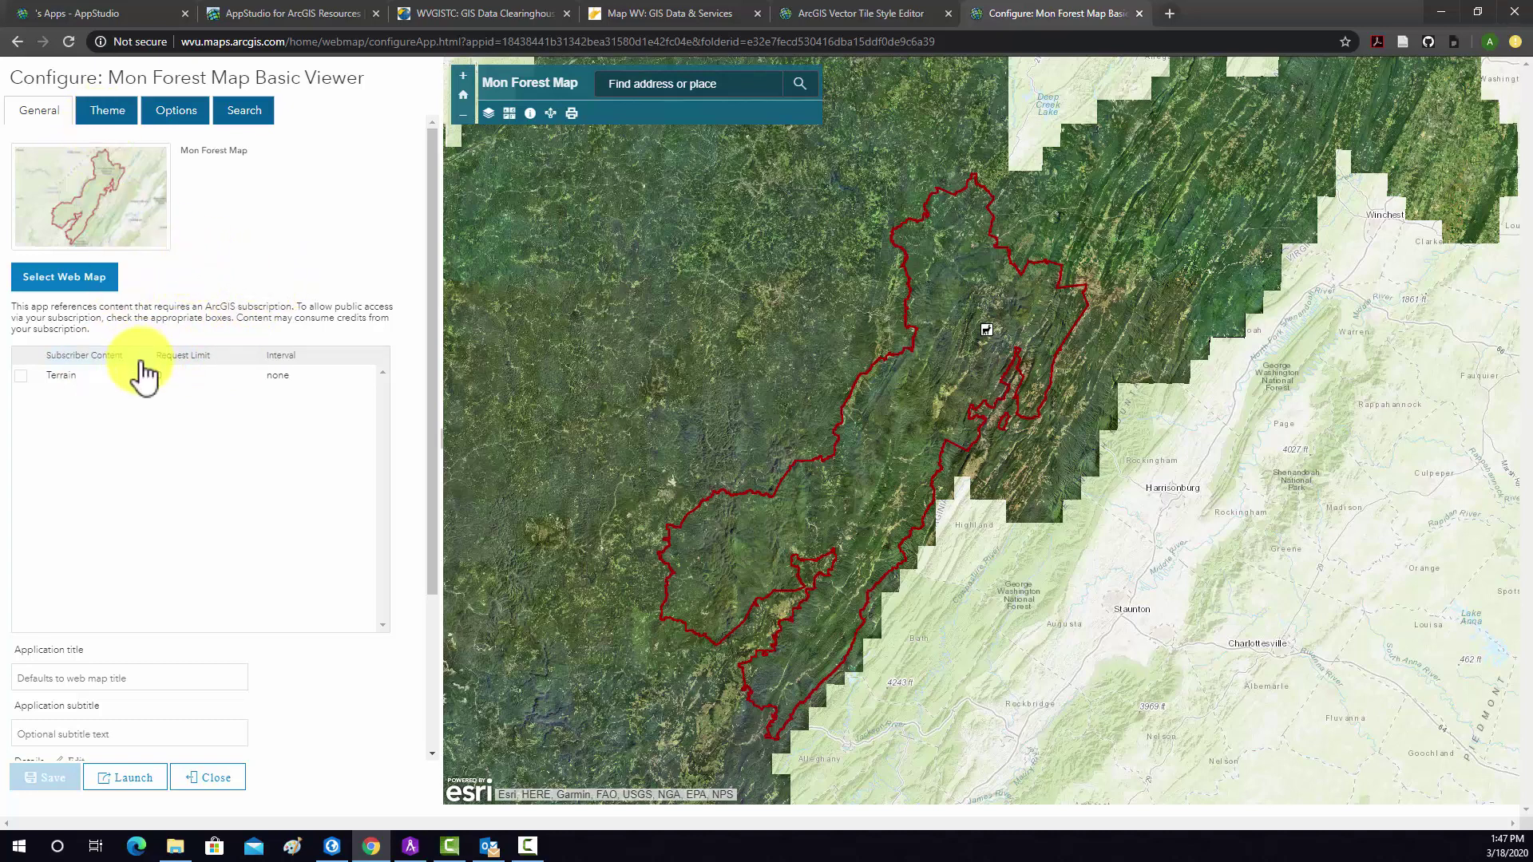
scroll(209, 537, down, 3)
click(86, 471)
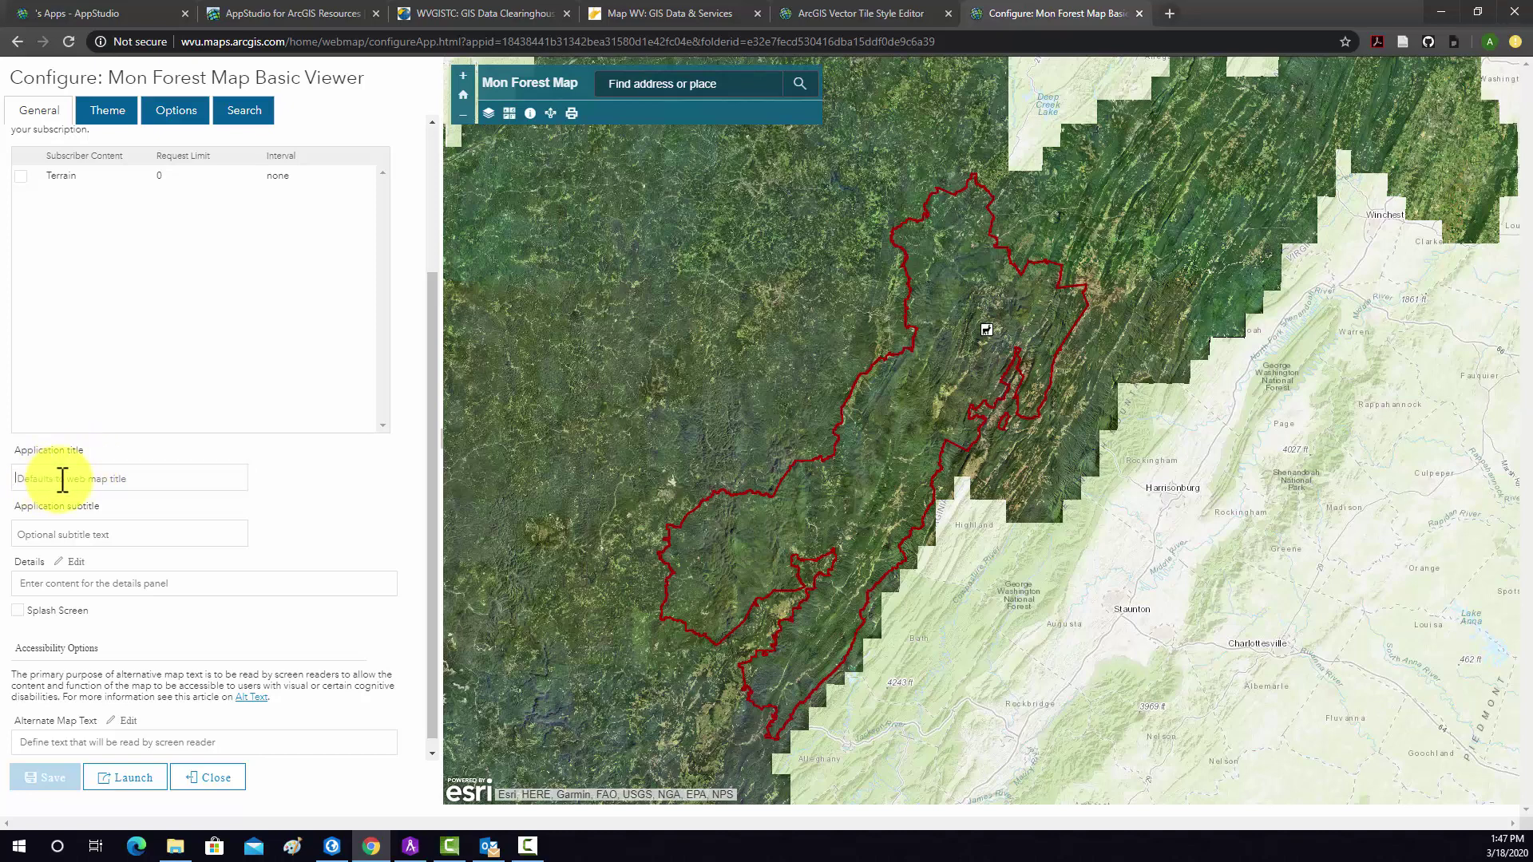
text(Wildlife Sighting App)
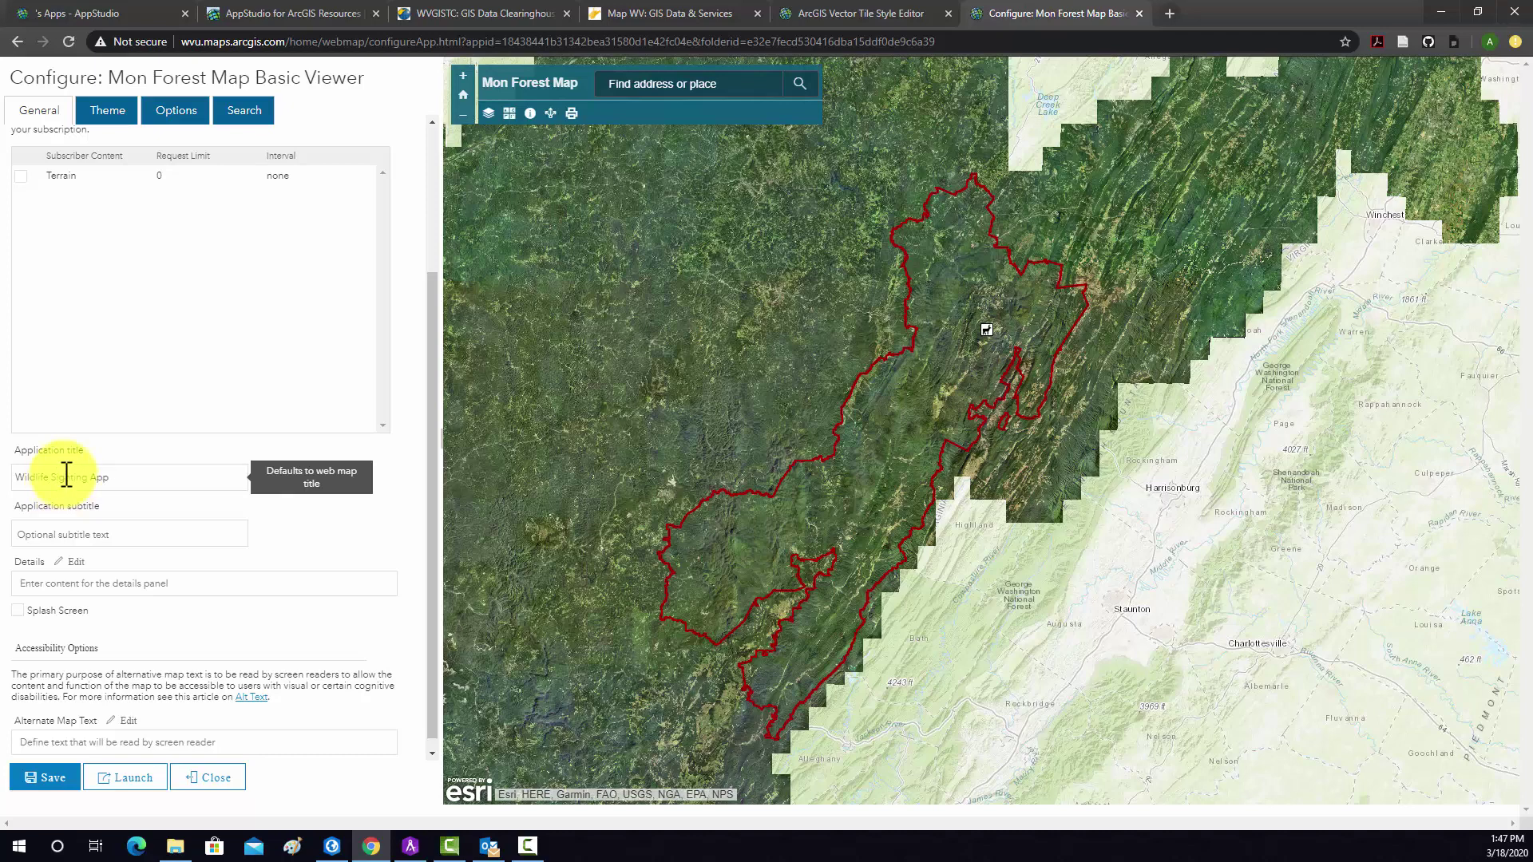
scroll(206, 510, down, 1)
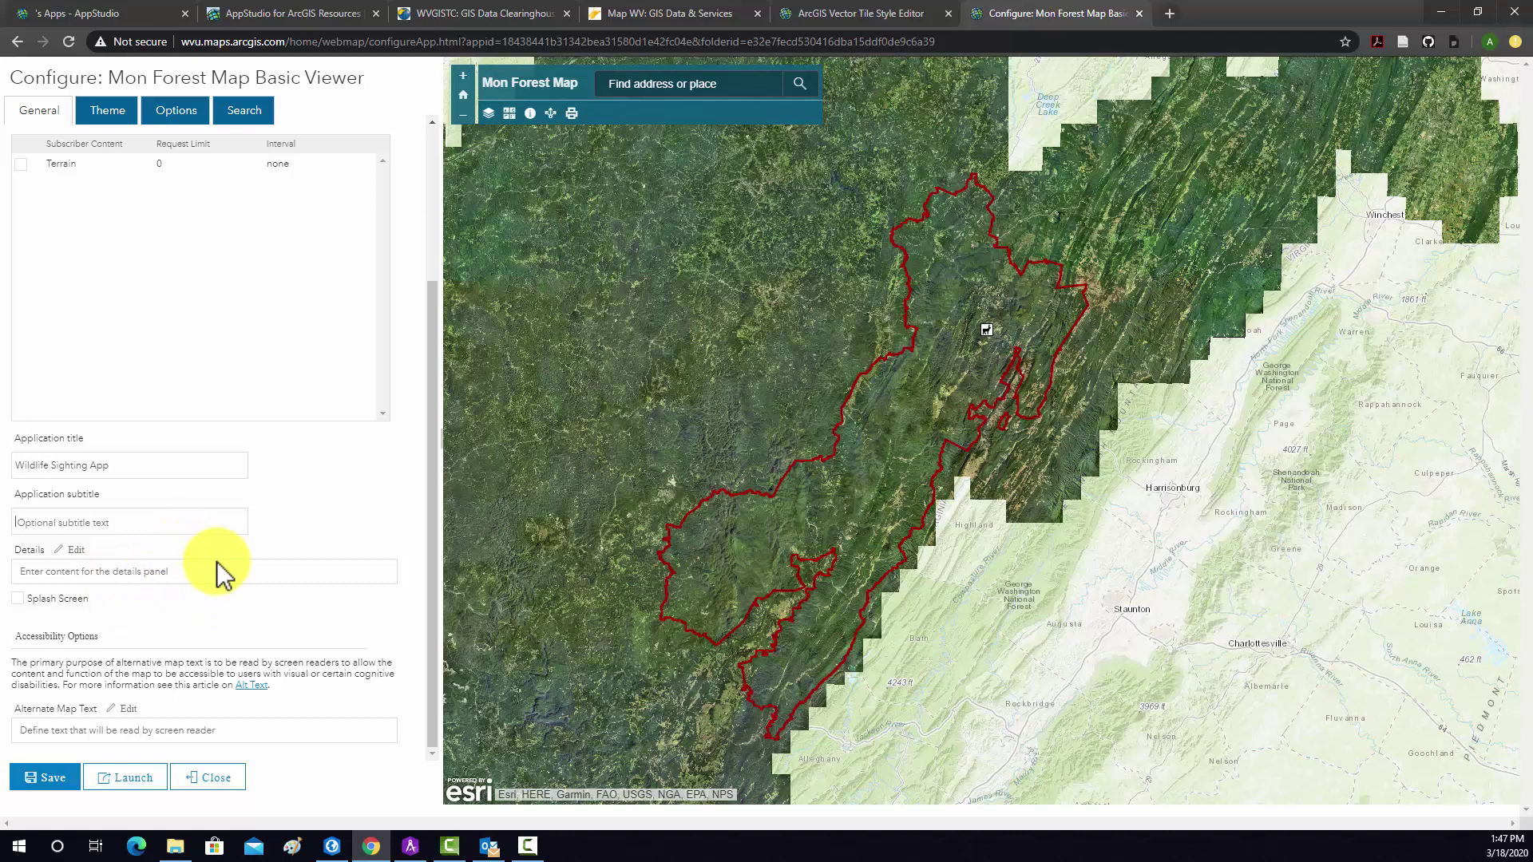
scroll(164, 587, up, 3)
scroll(137, 233, down, 3)
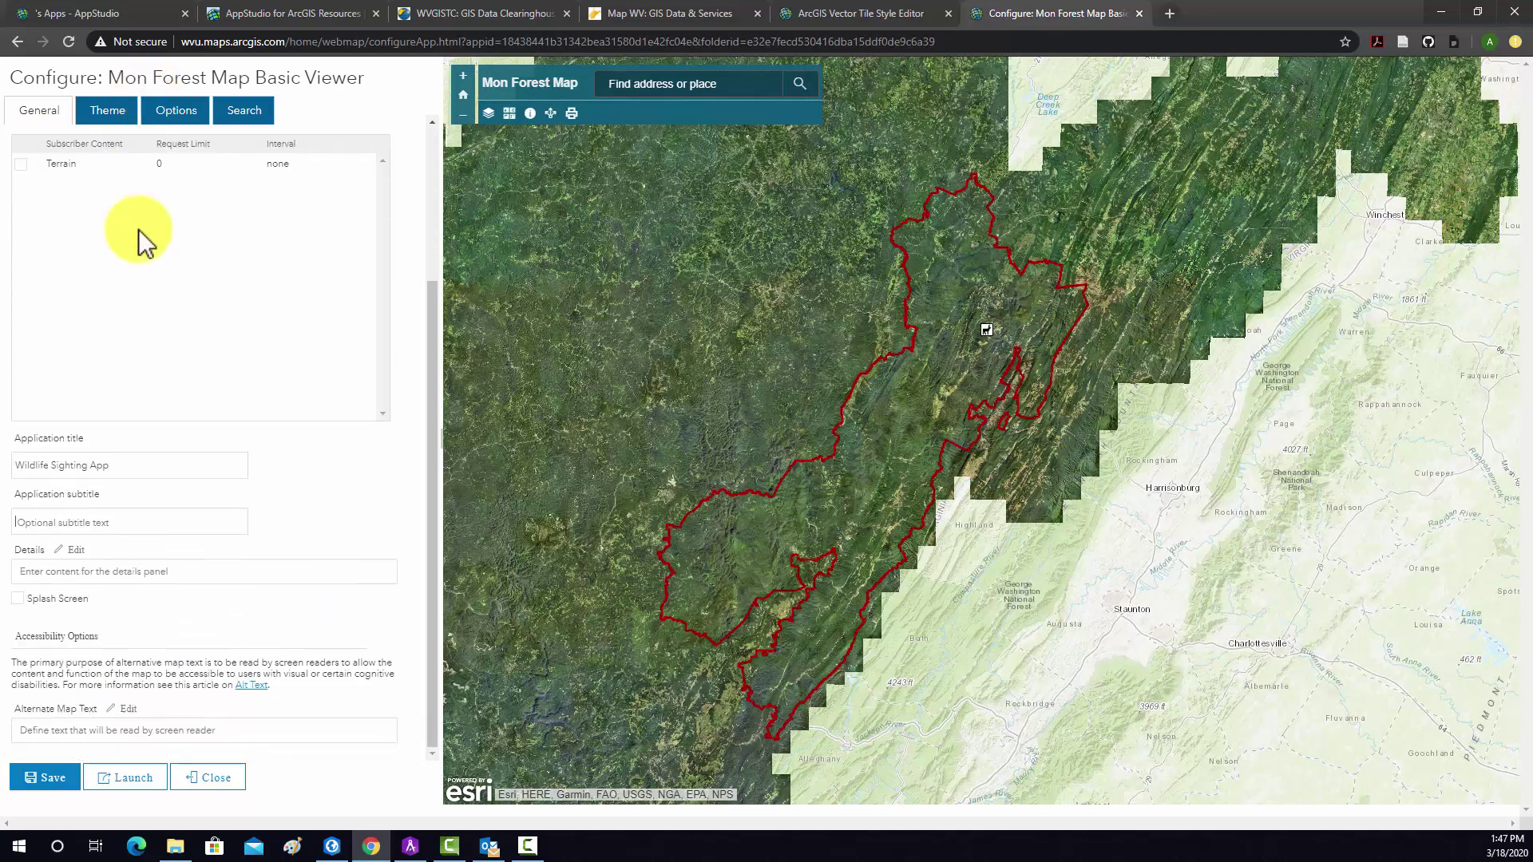
scroll(136, 232, up, 3)
click(105, 120)
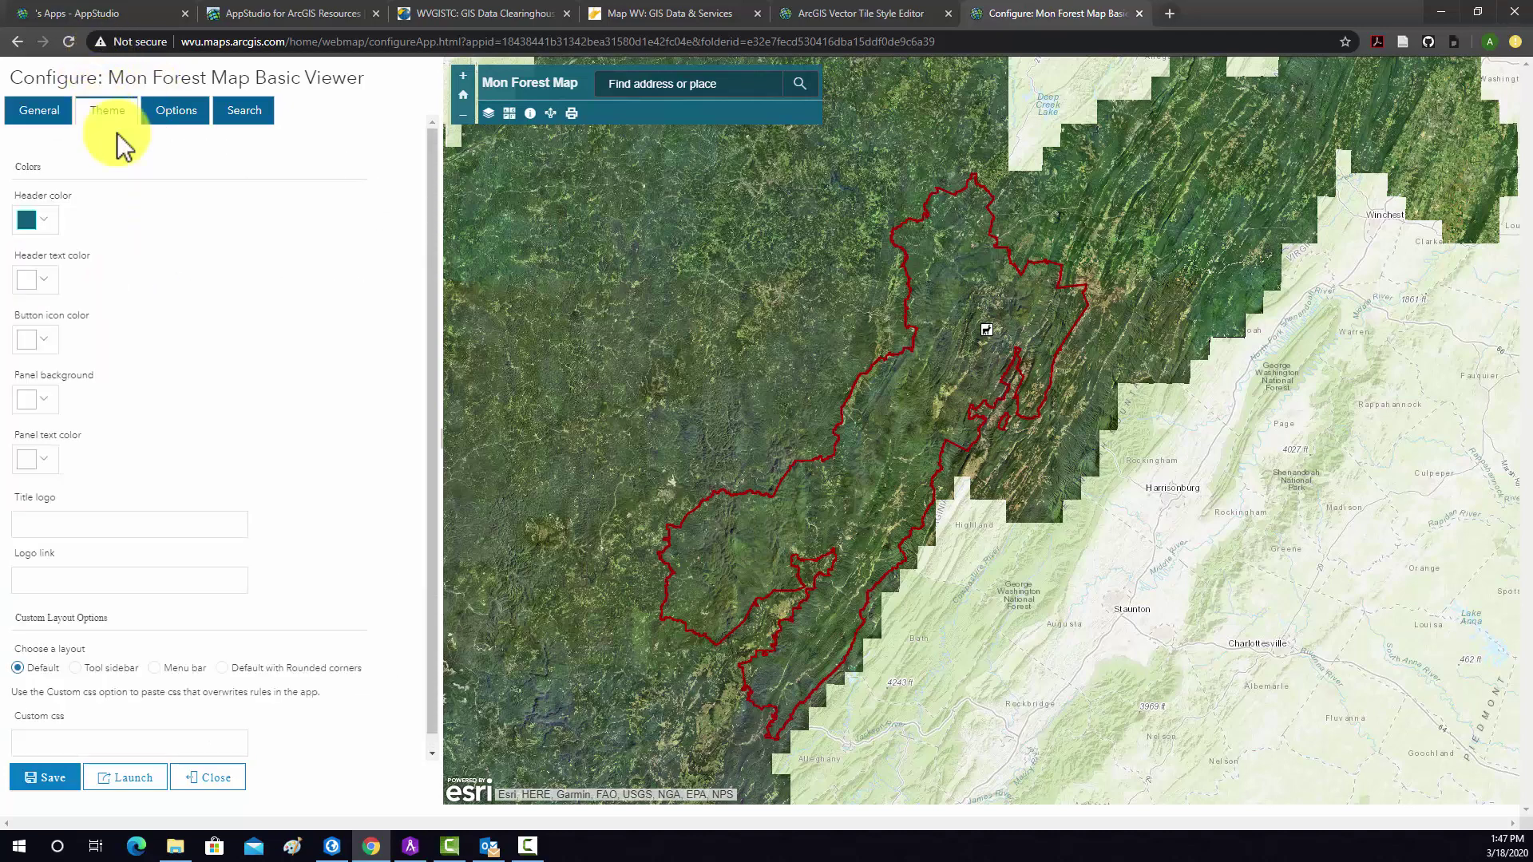
Make the header colour dark green #267300 and save the configuration.
click(53, 233)
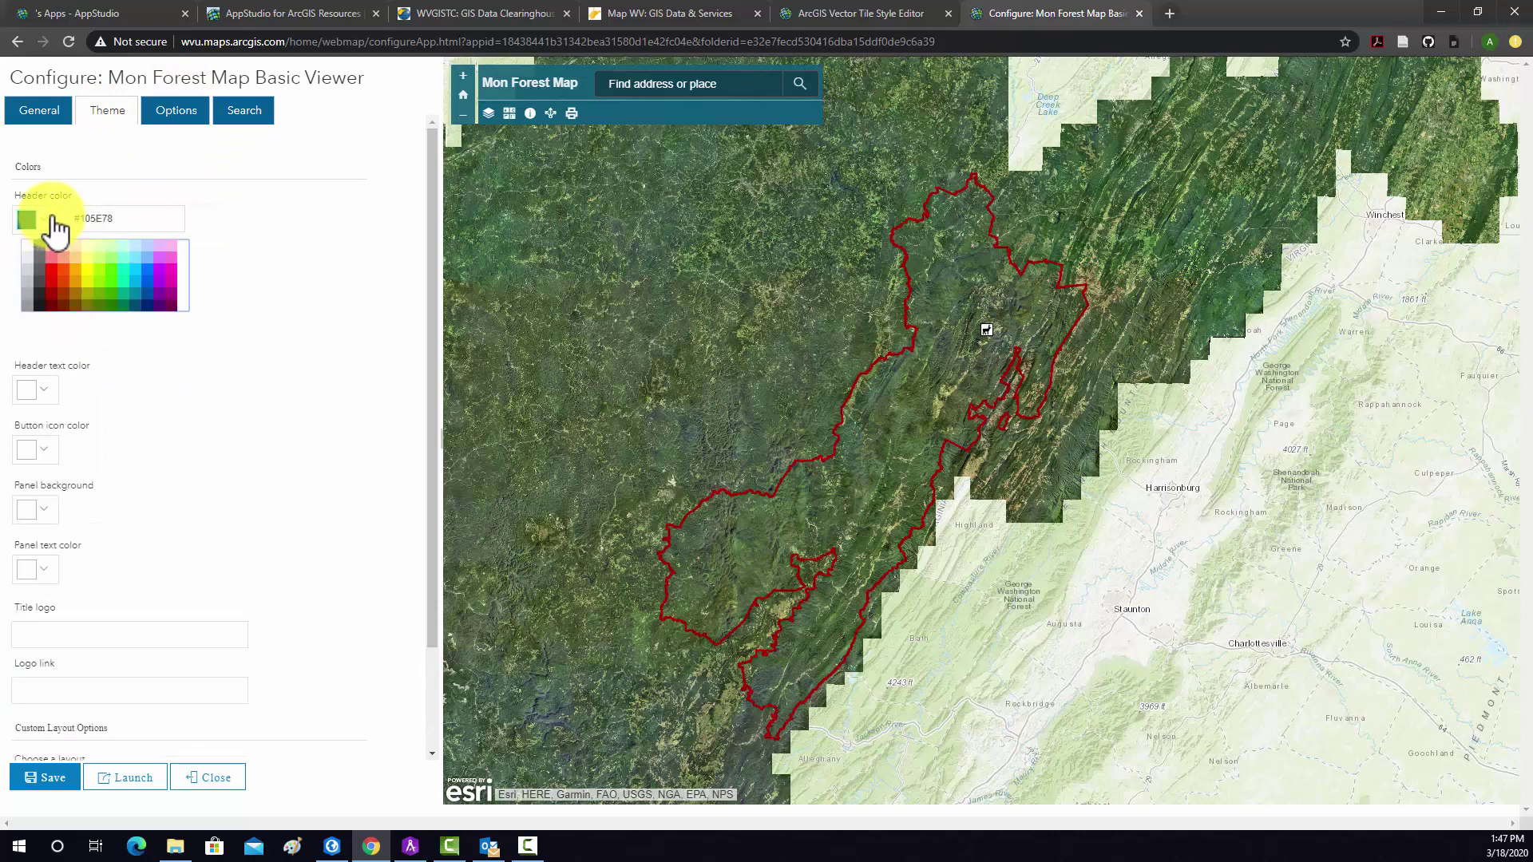
click(112, 306)
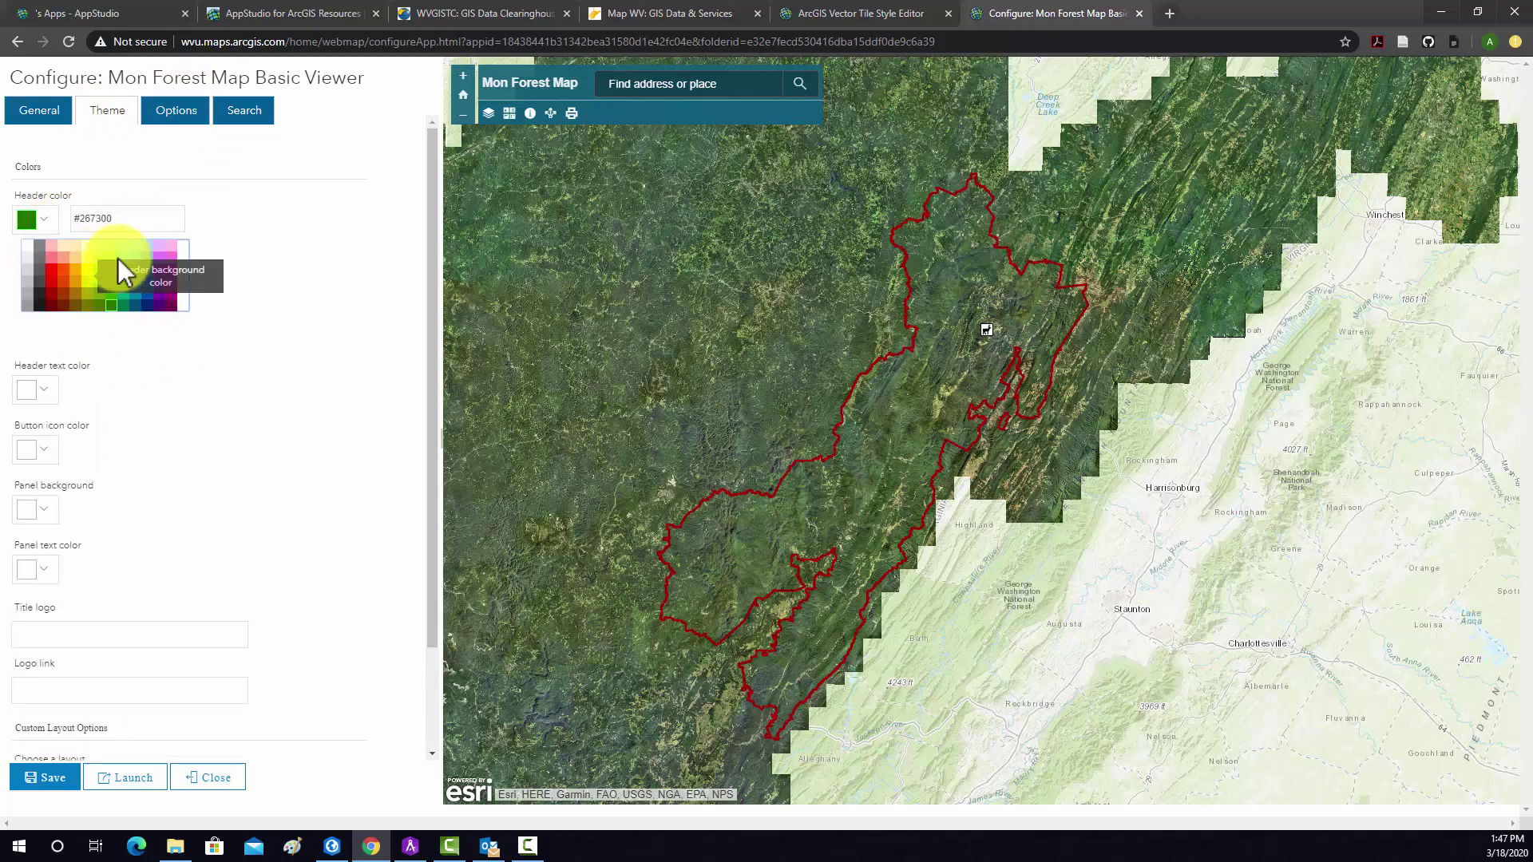
click(267, 274)
click(58, 784)
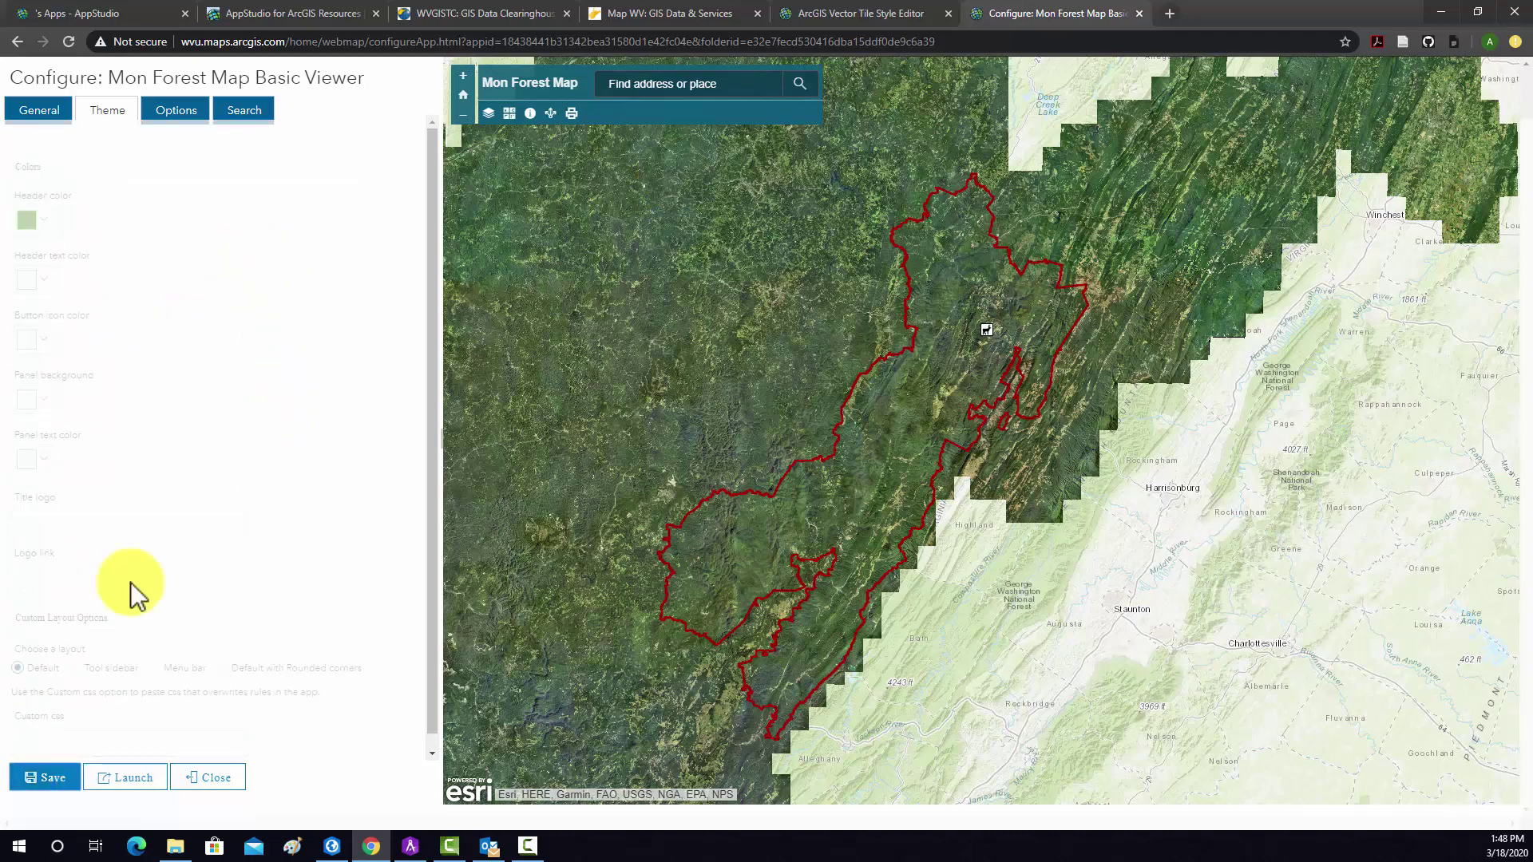
click(54, 774)
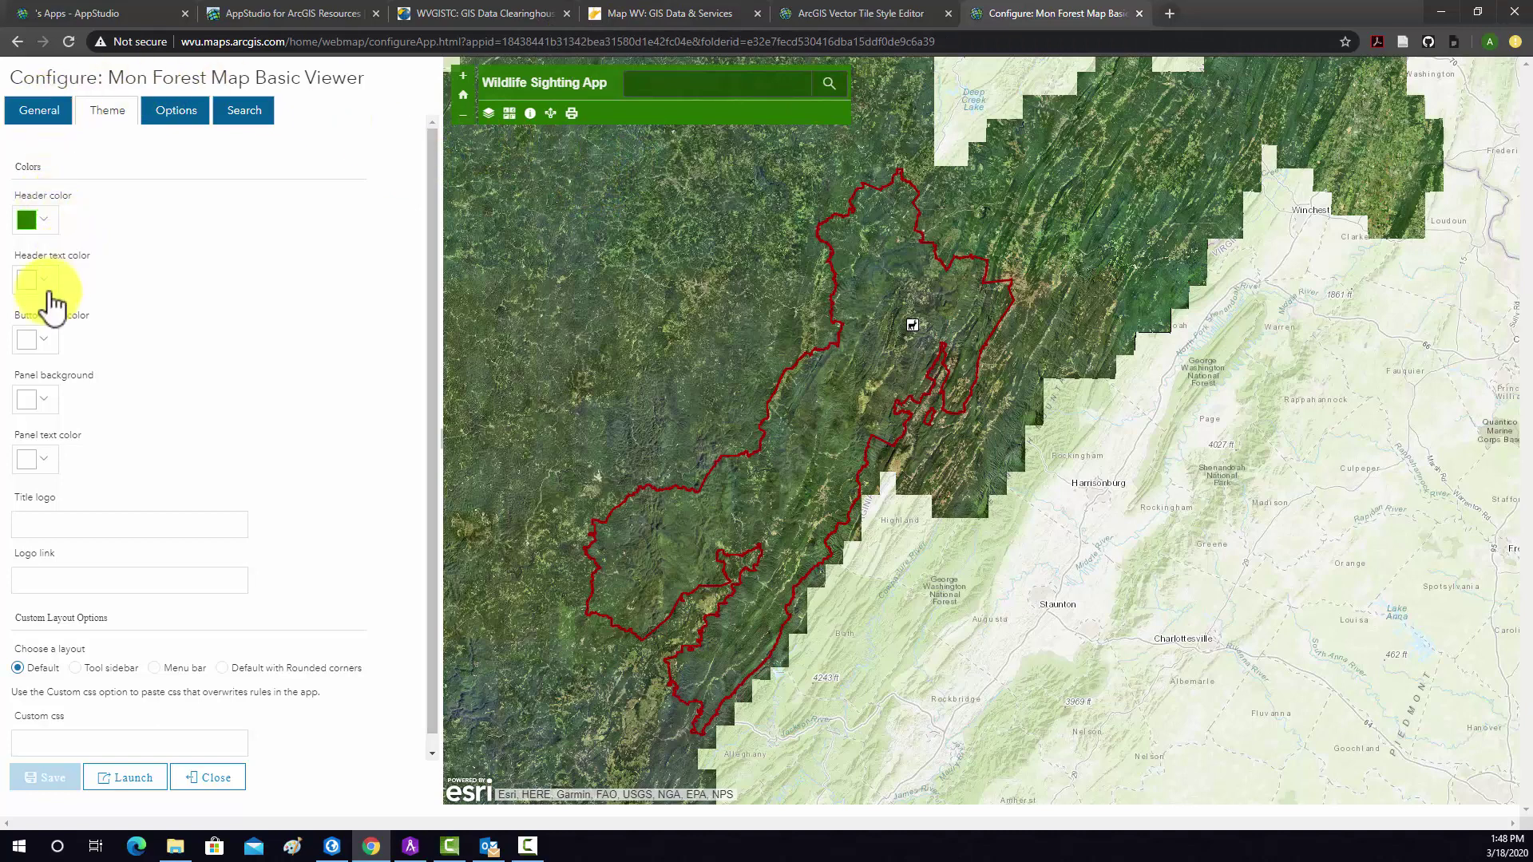
scroll(35, 638, down, 1)
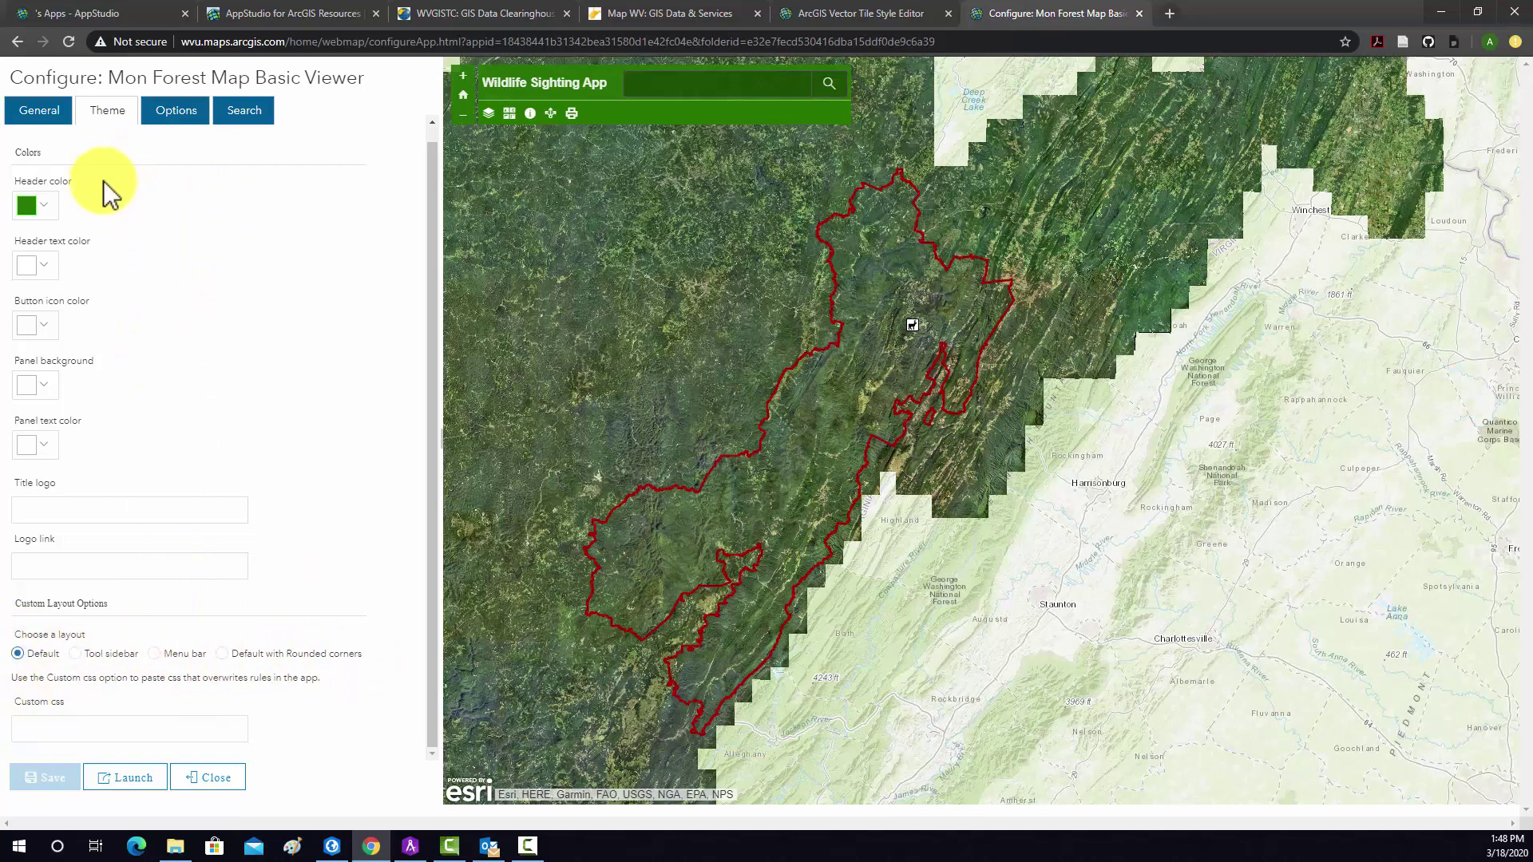
Enable Legend, Share Tools, Measure Tool and the Editor with its toolbar.
click(177, 128)
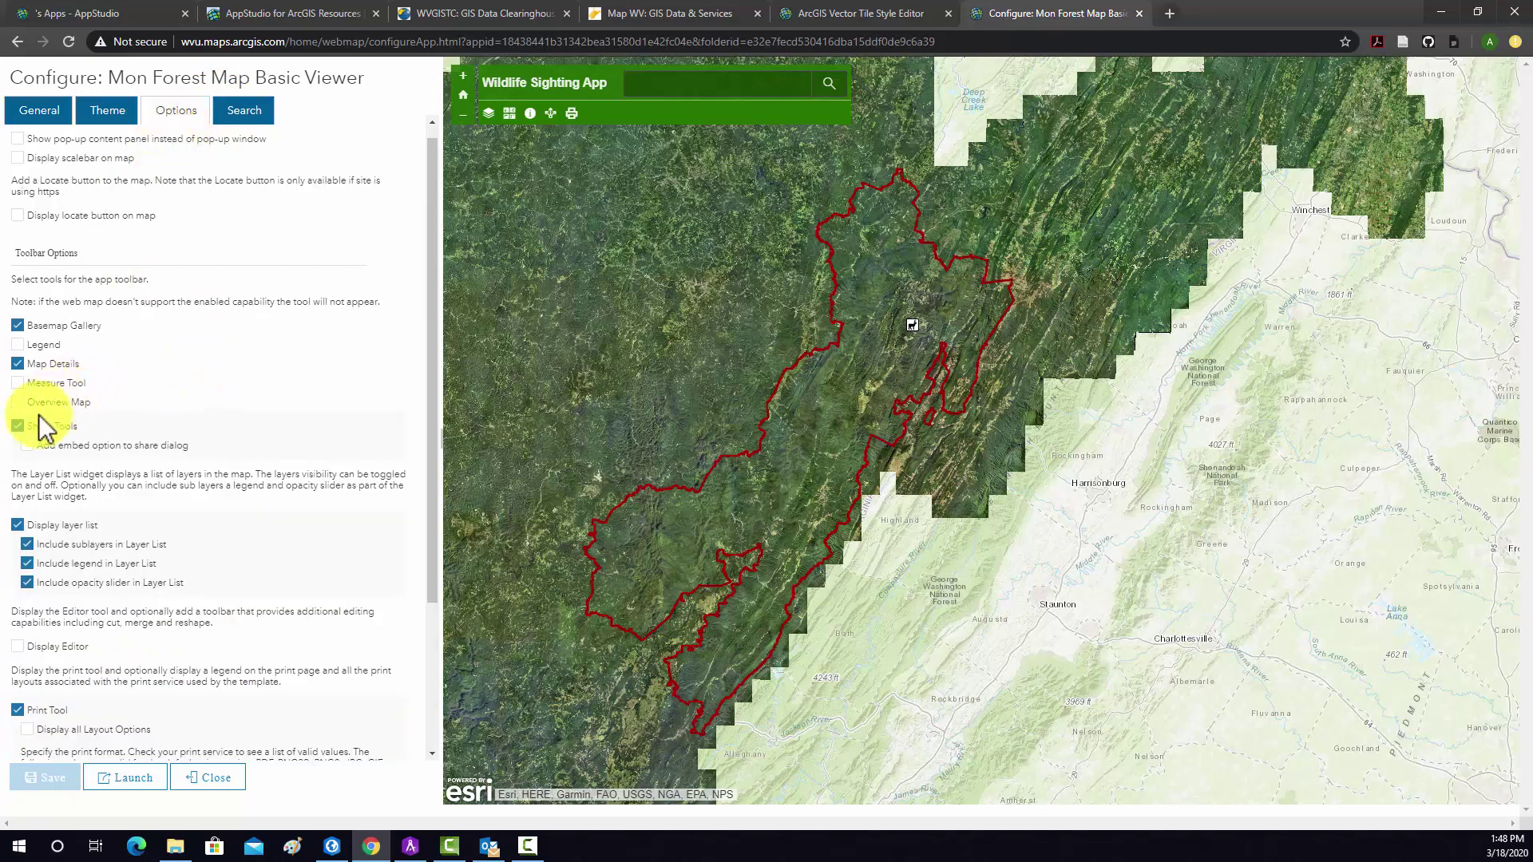
click(17, 344)
click(18, 363)
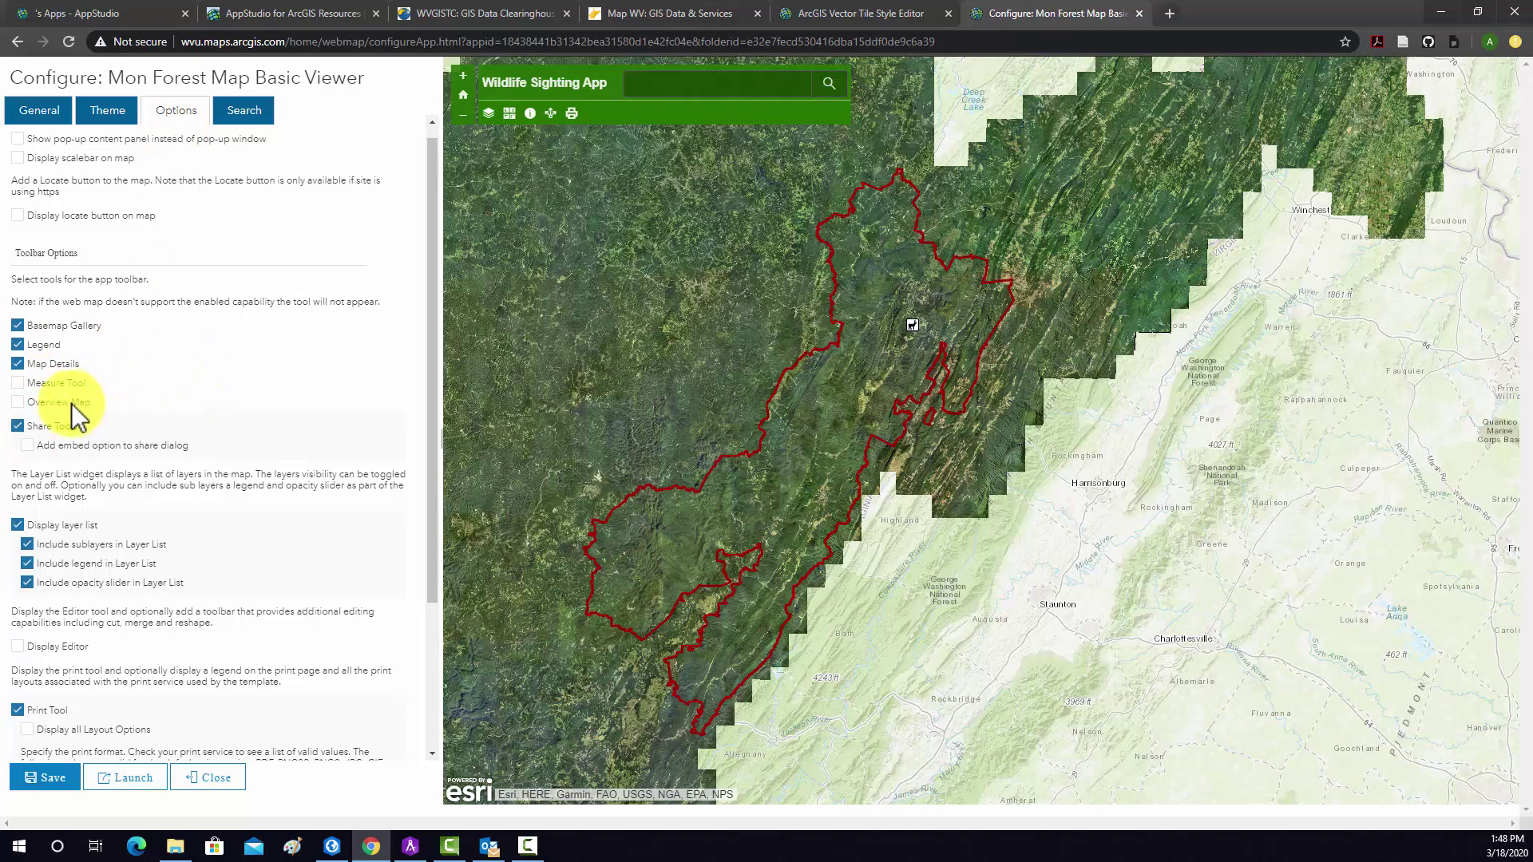
click(18, 382)
scroll(146, 412, down, 3)
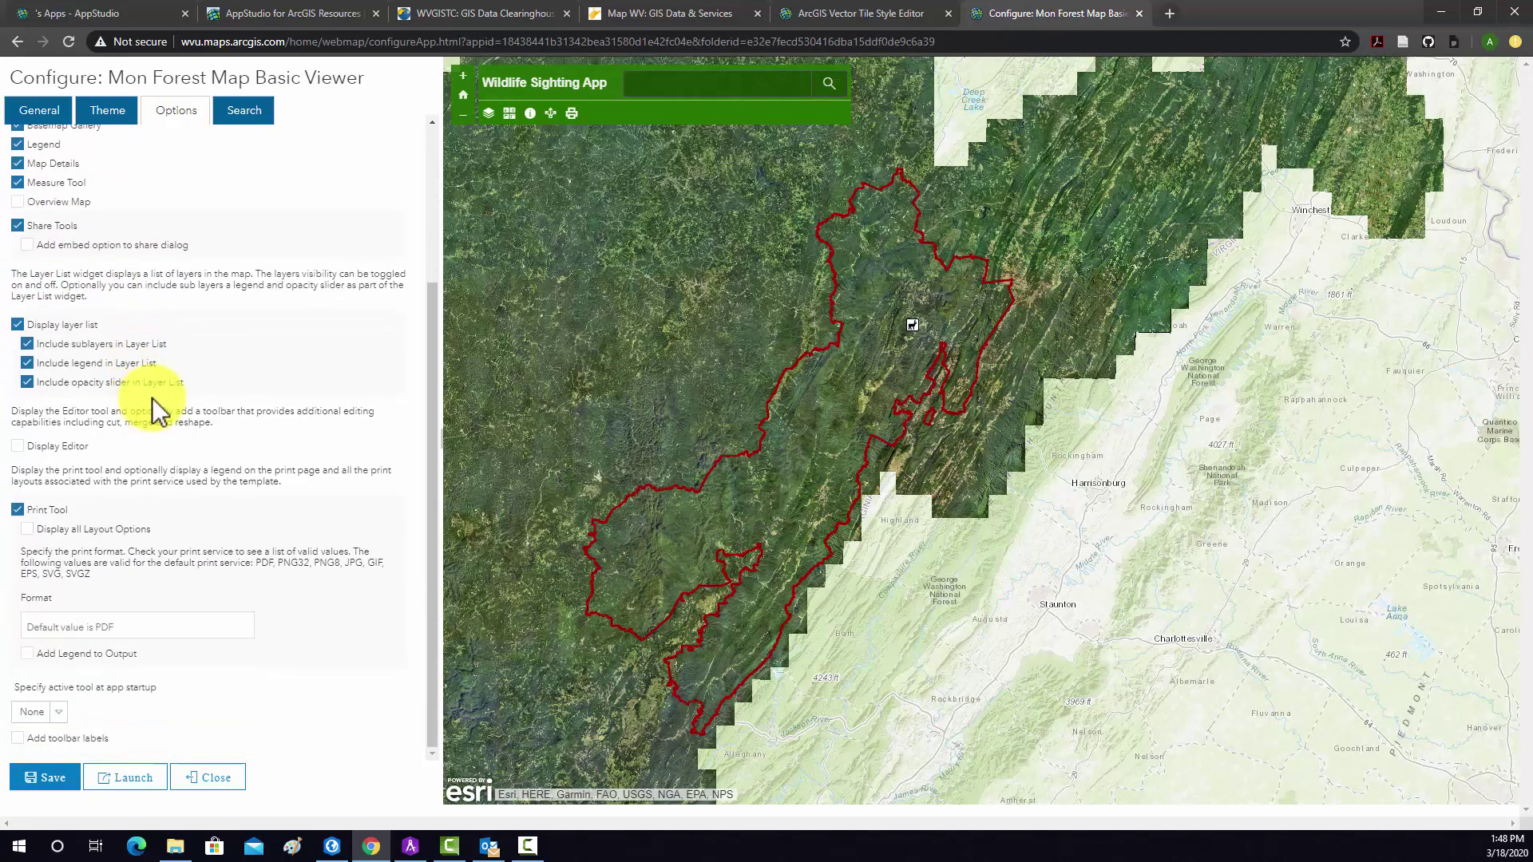
click(18, 447)
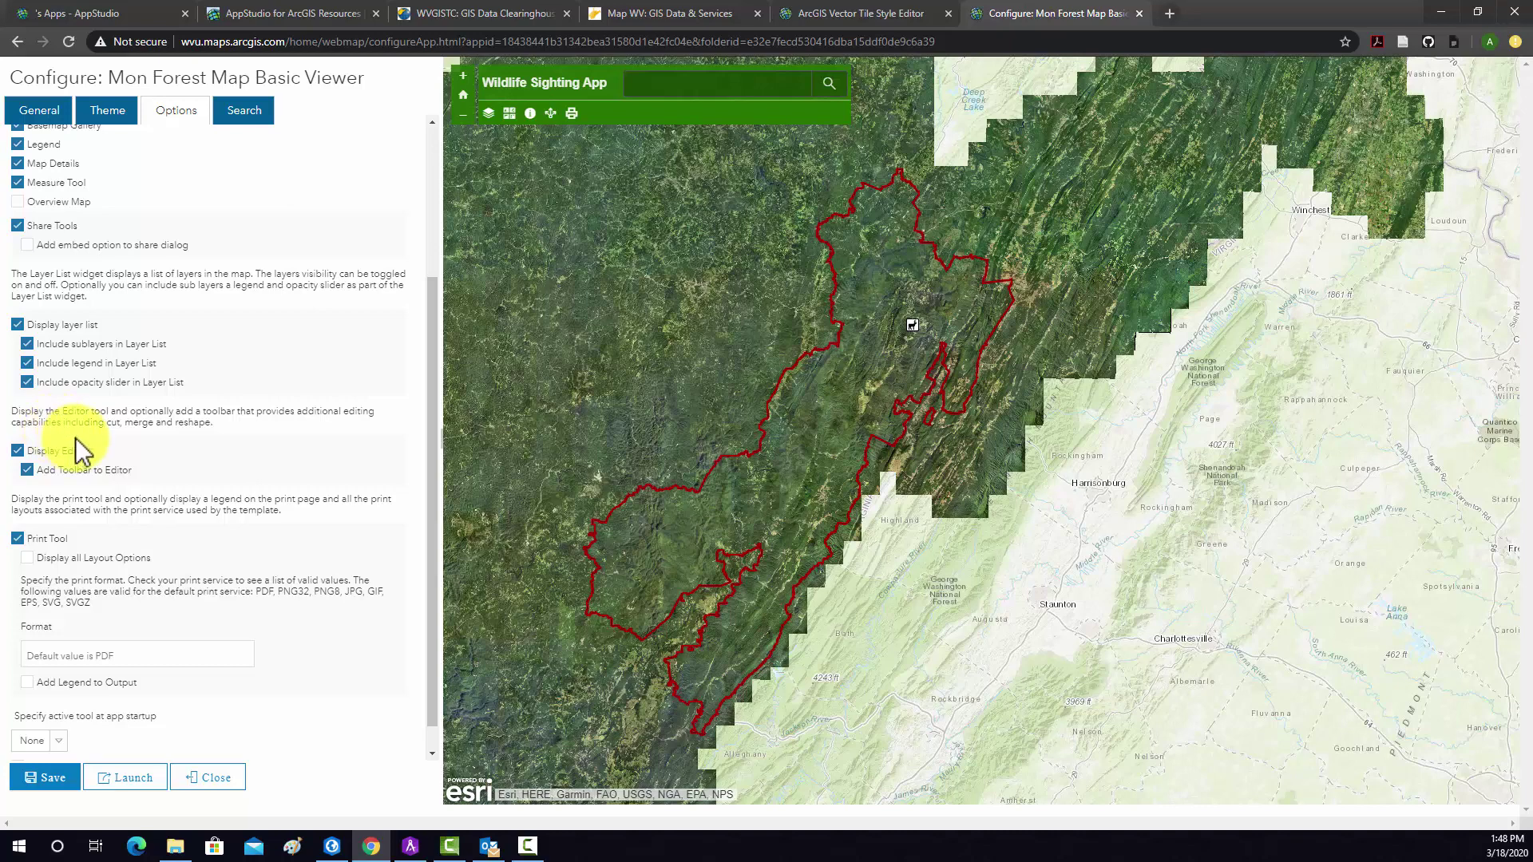
scroll(88, 503, down, 1)
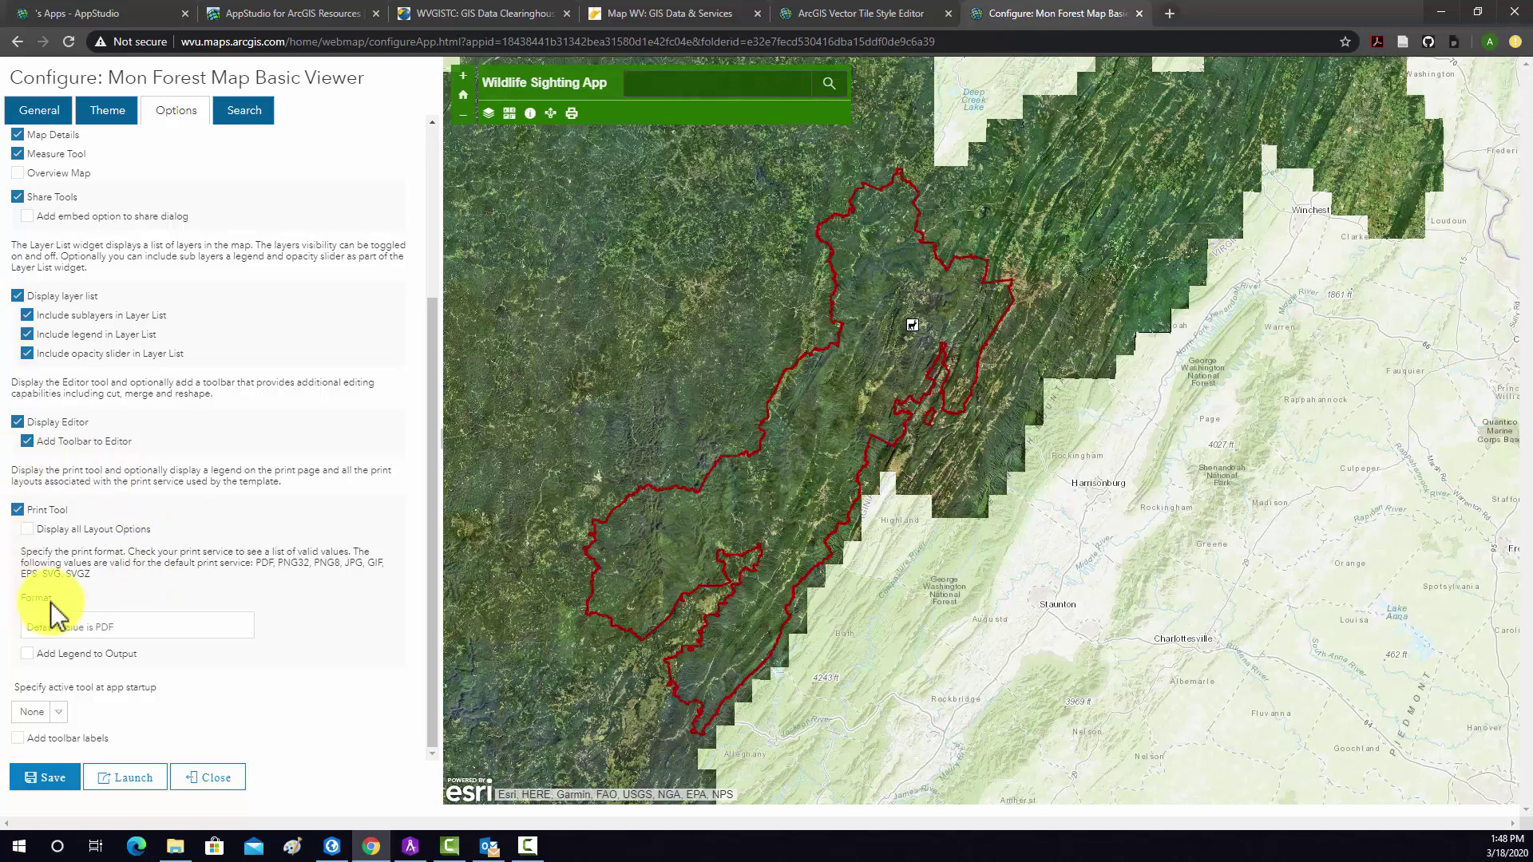
scroll(200, 319, up, 3)
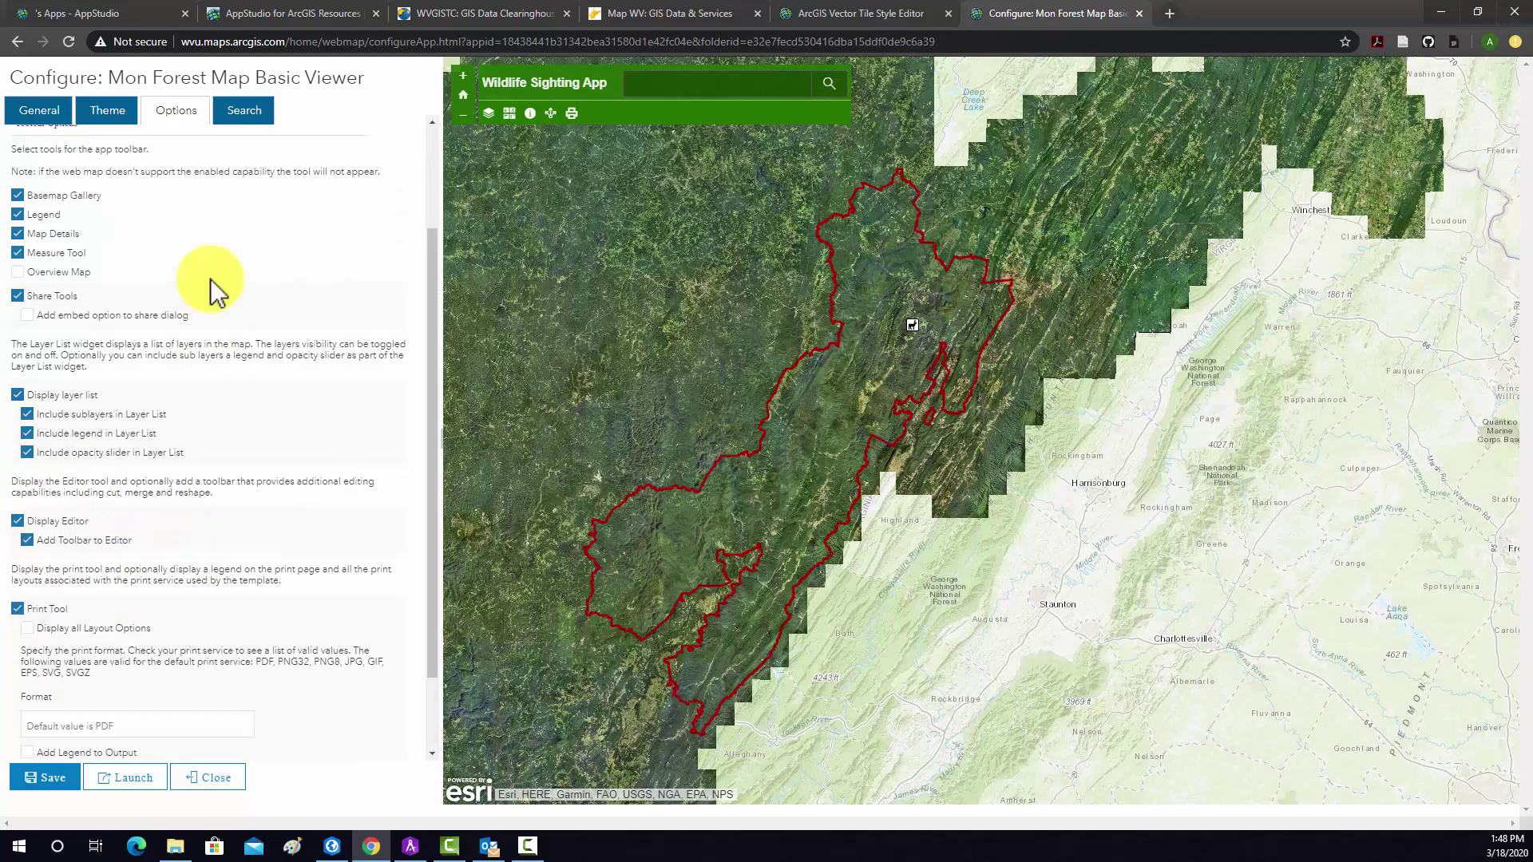
click(244, 118)
scroll(164, 314, down, 6)
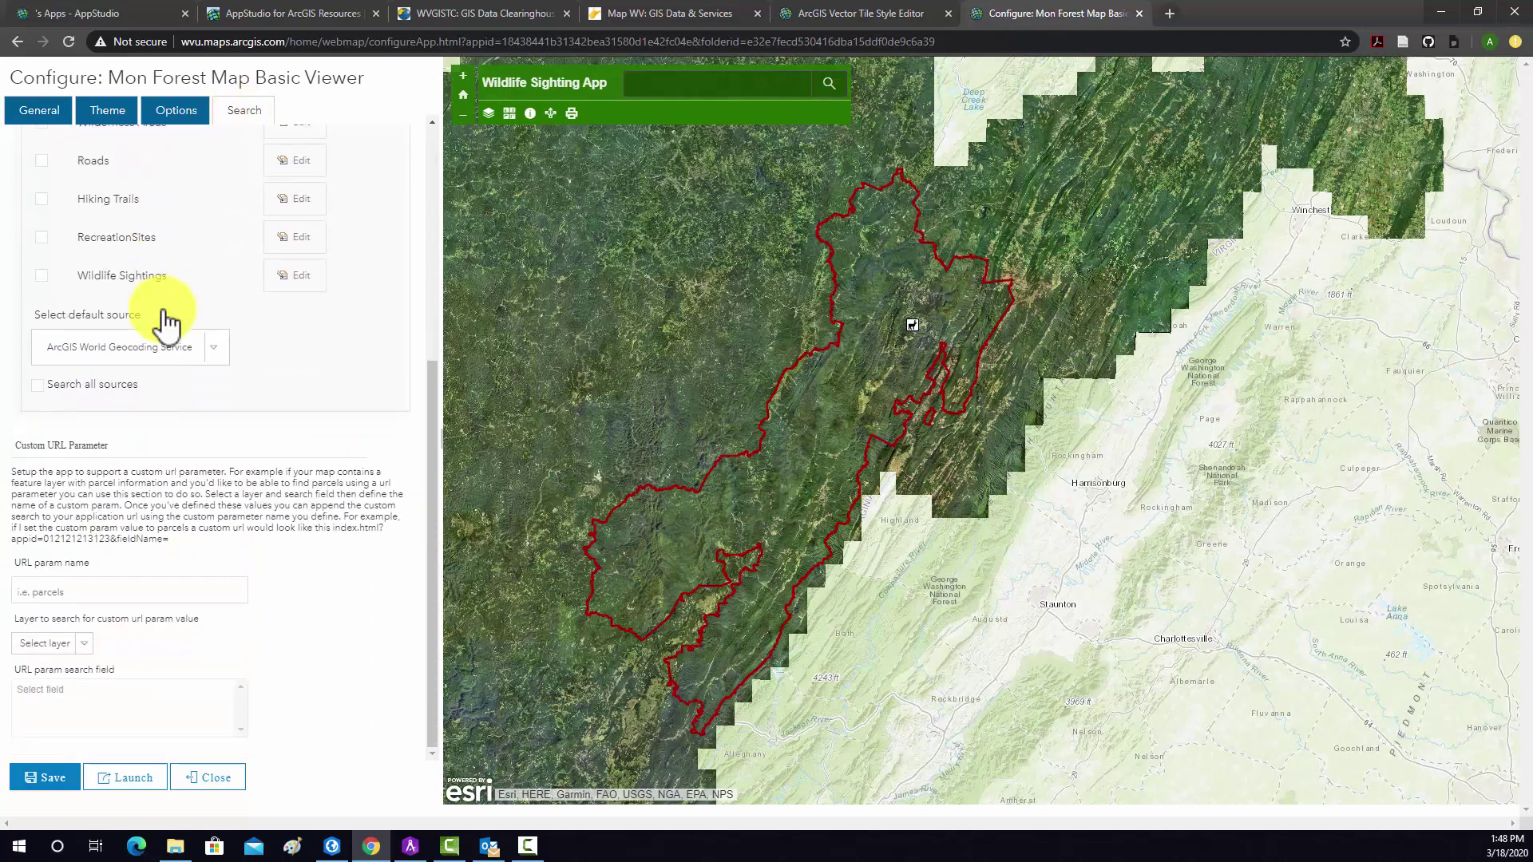
Save the app configuration with the current search settings.
scroll(166, 311, up, 5)
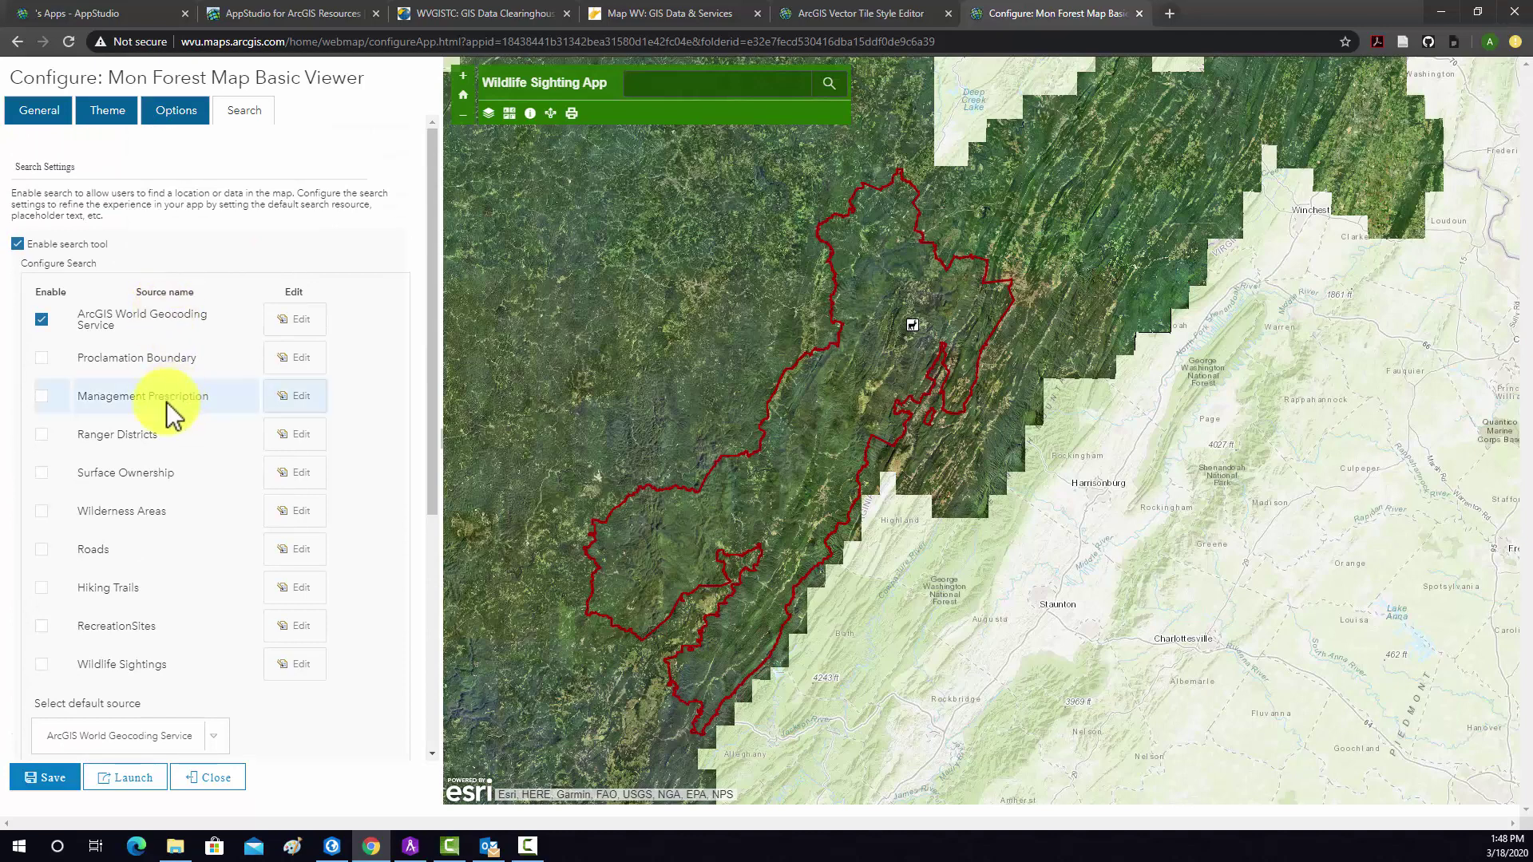
click(56, 780)
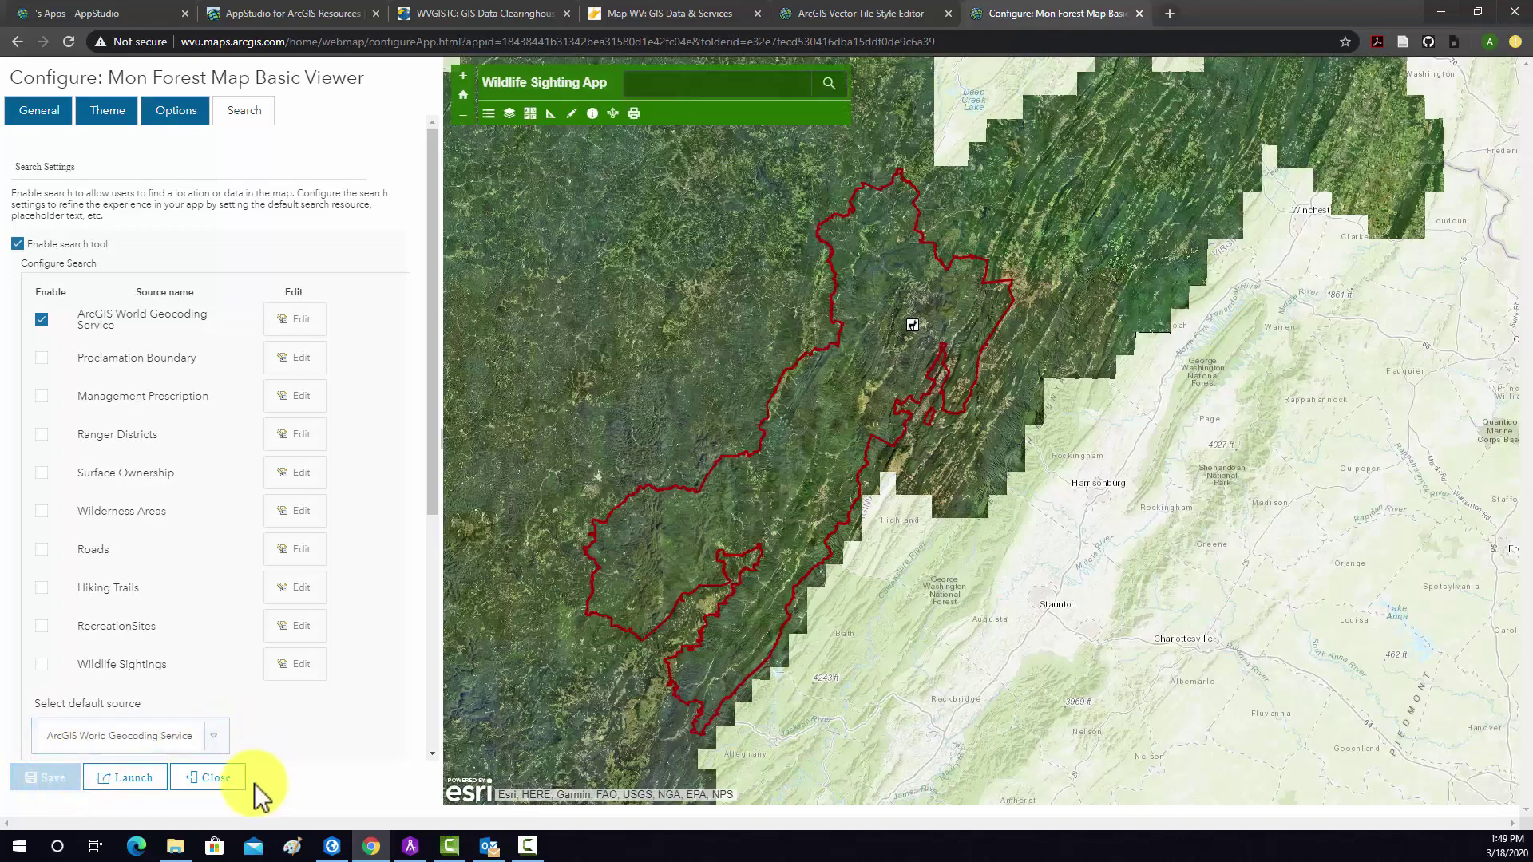
Launch the Wildlife Sighting App and show its legend of sightings and Proclamation Boundary.
click(134, 779)
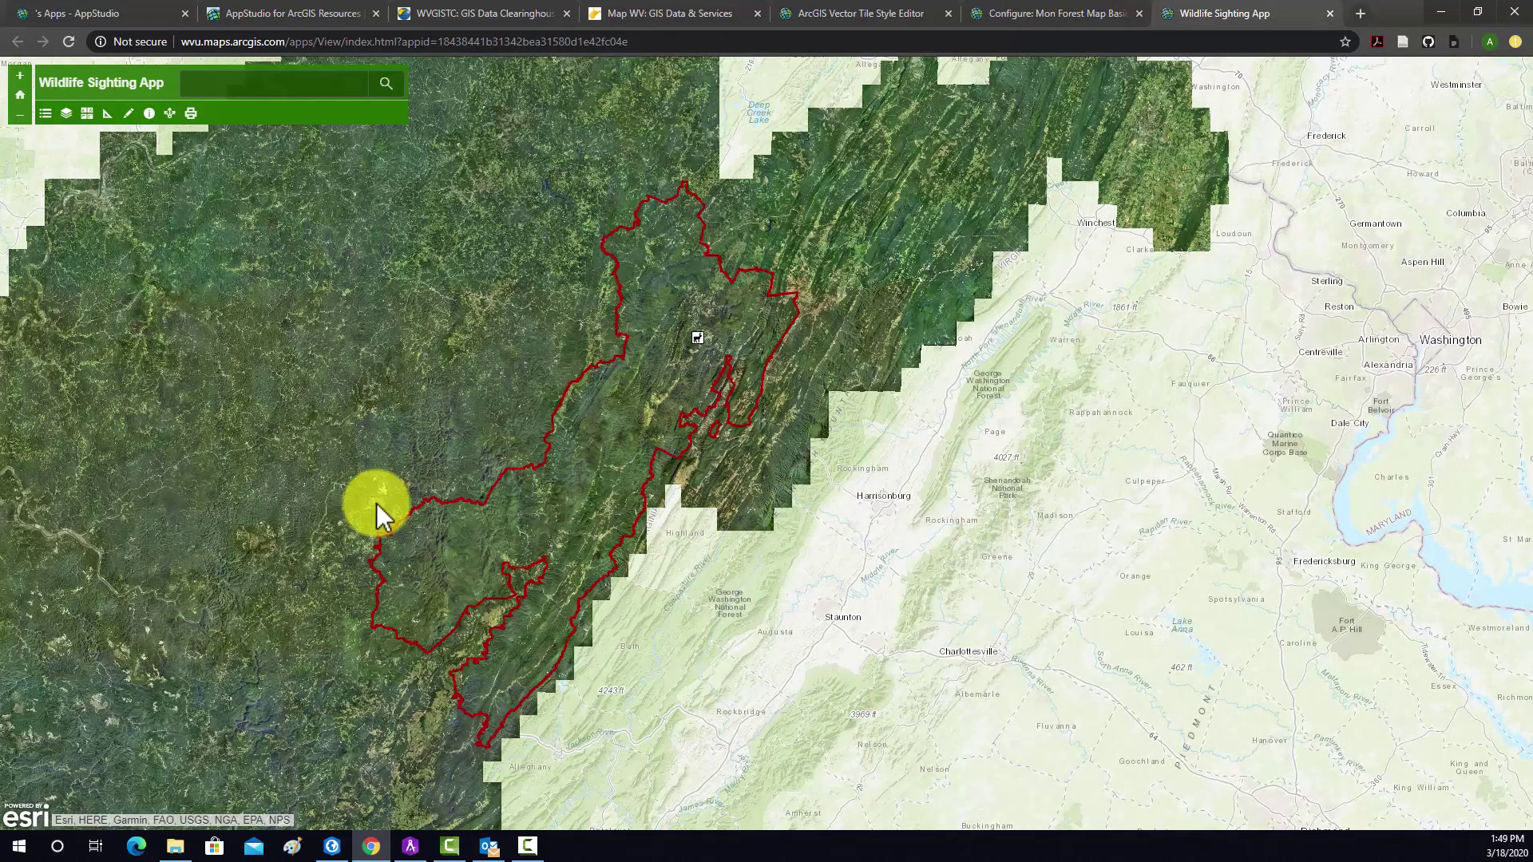
drag(377, 505, 515, 449)
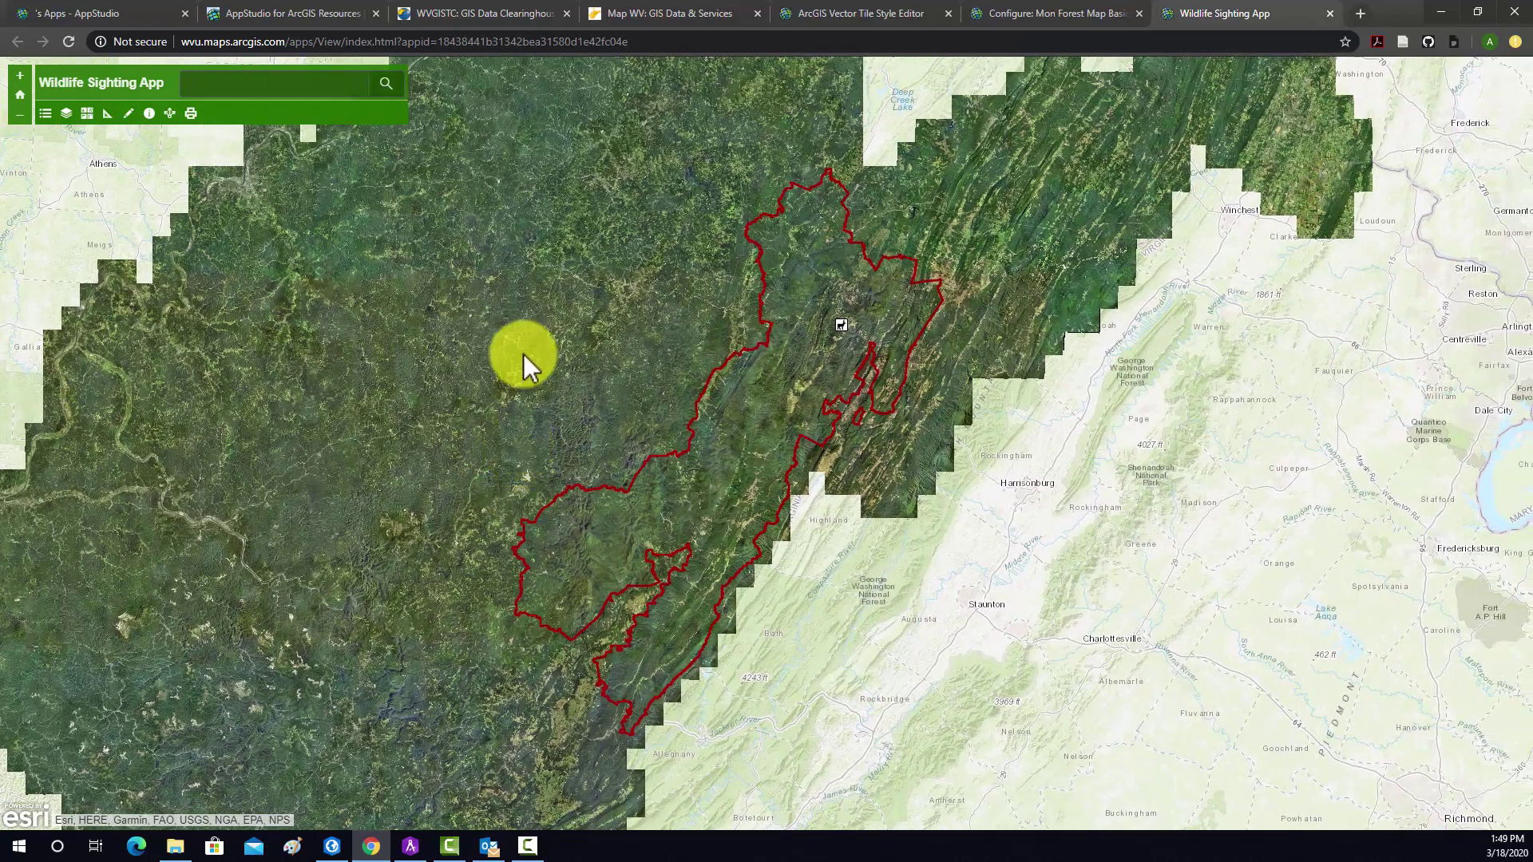
drag(501, 369, 507, 384)
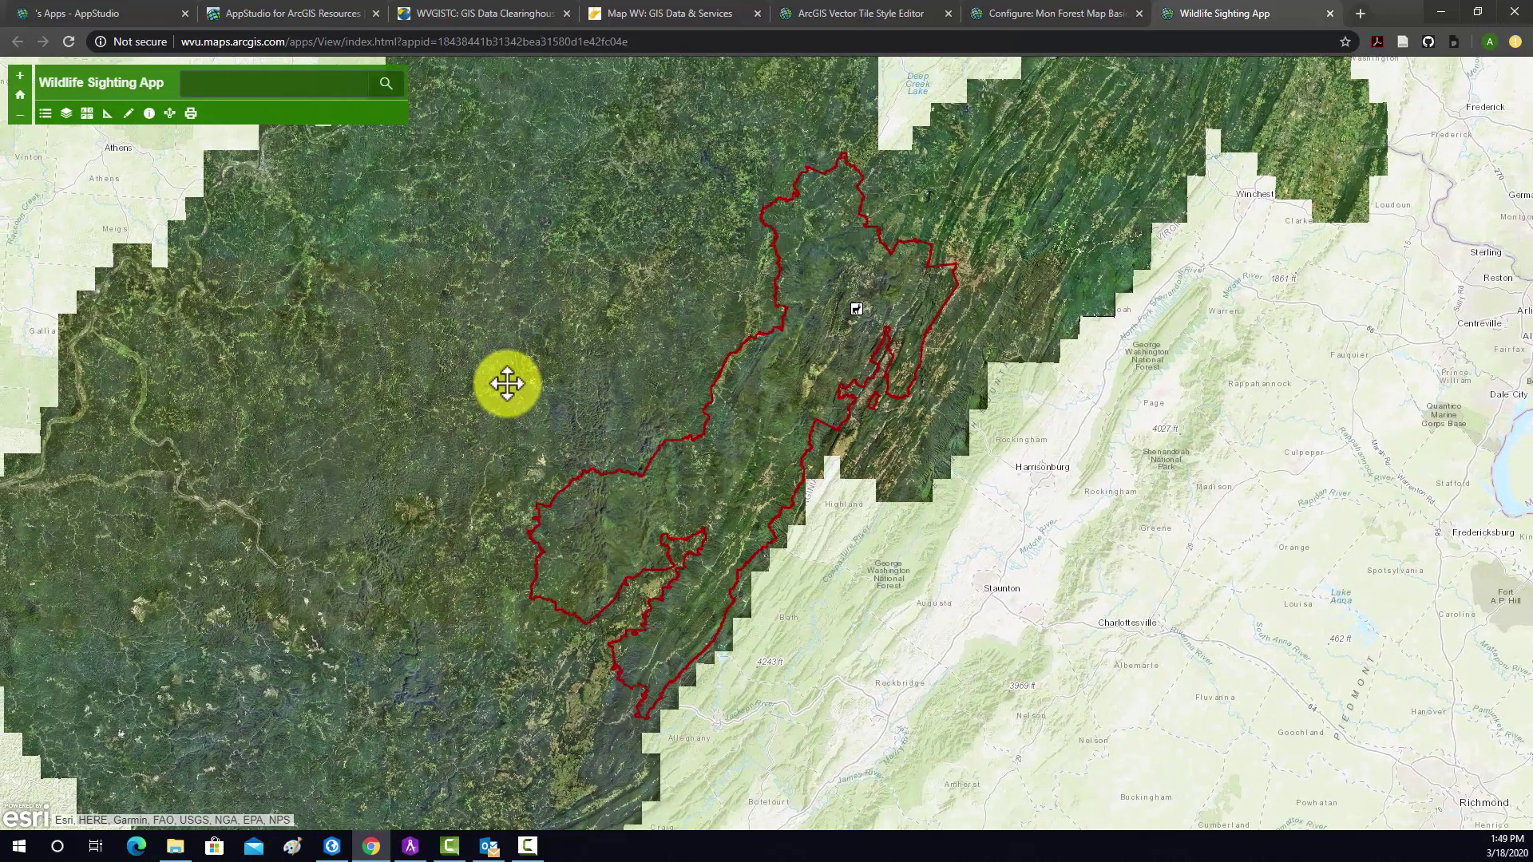
click(45, 114)
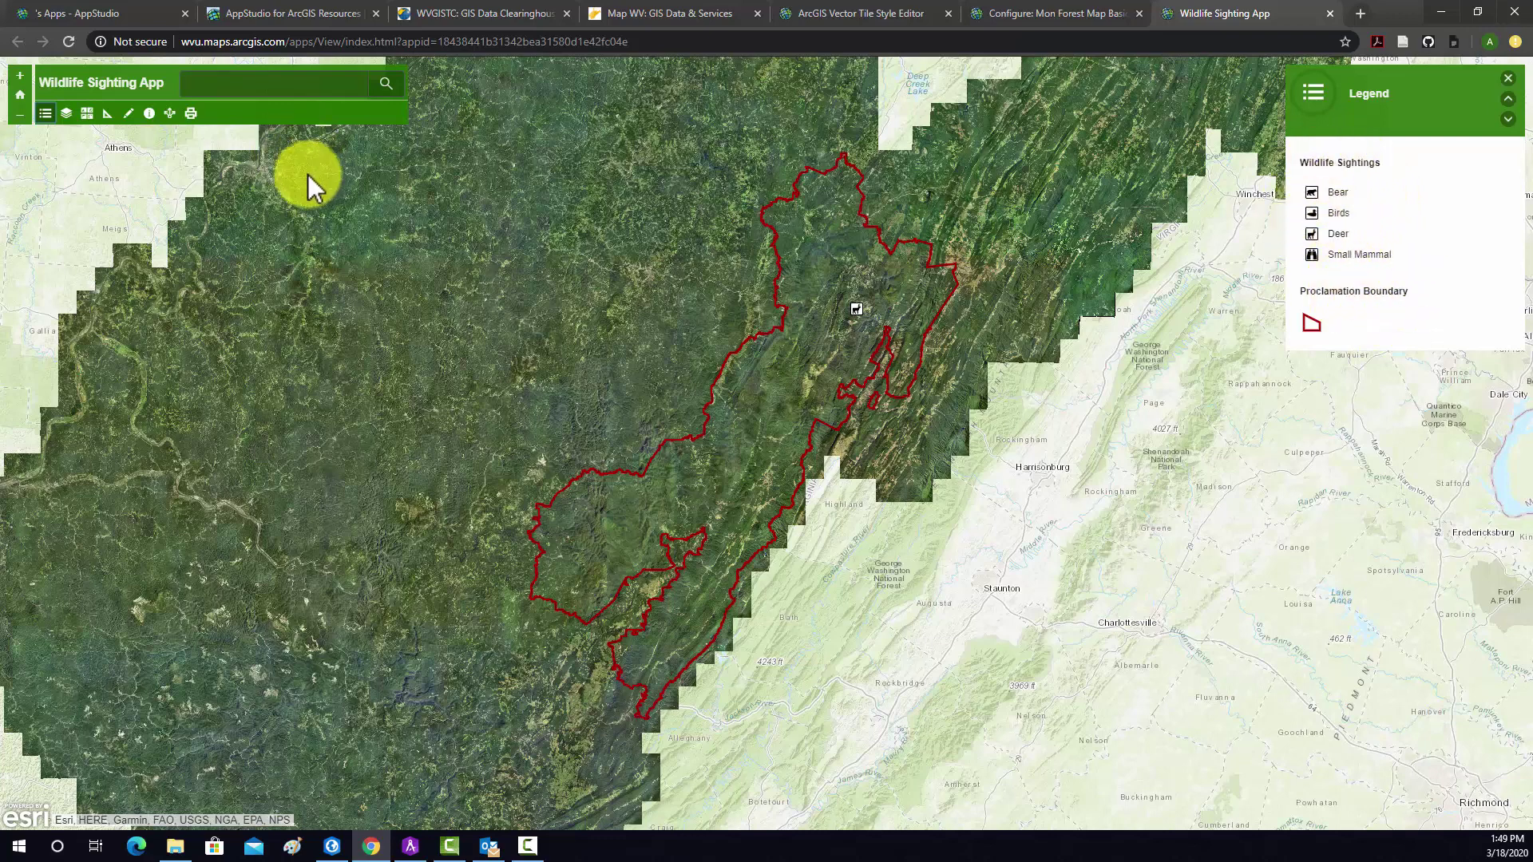
In the Layers list, switch the Ranger Districts layer on and then back off.
click(67, 113)
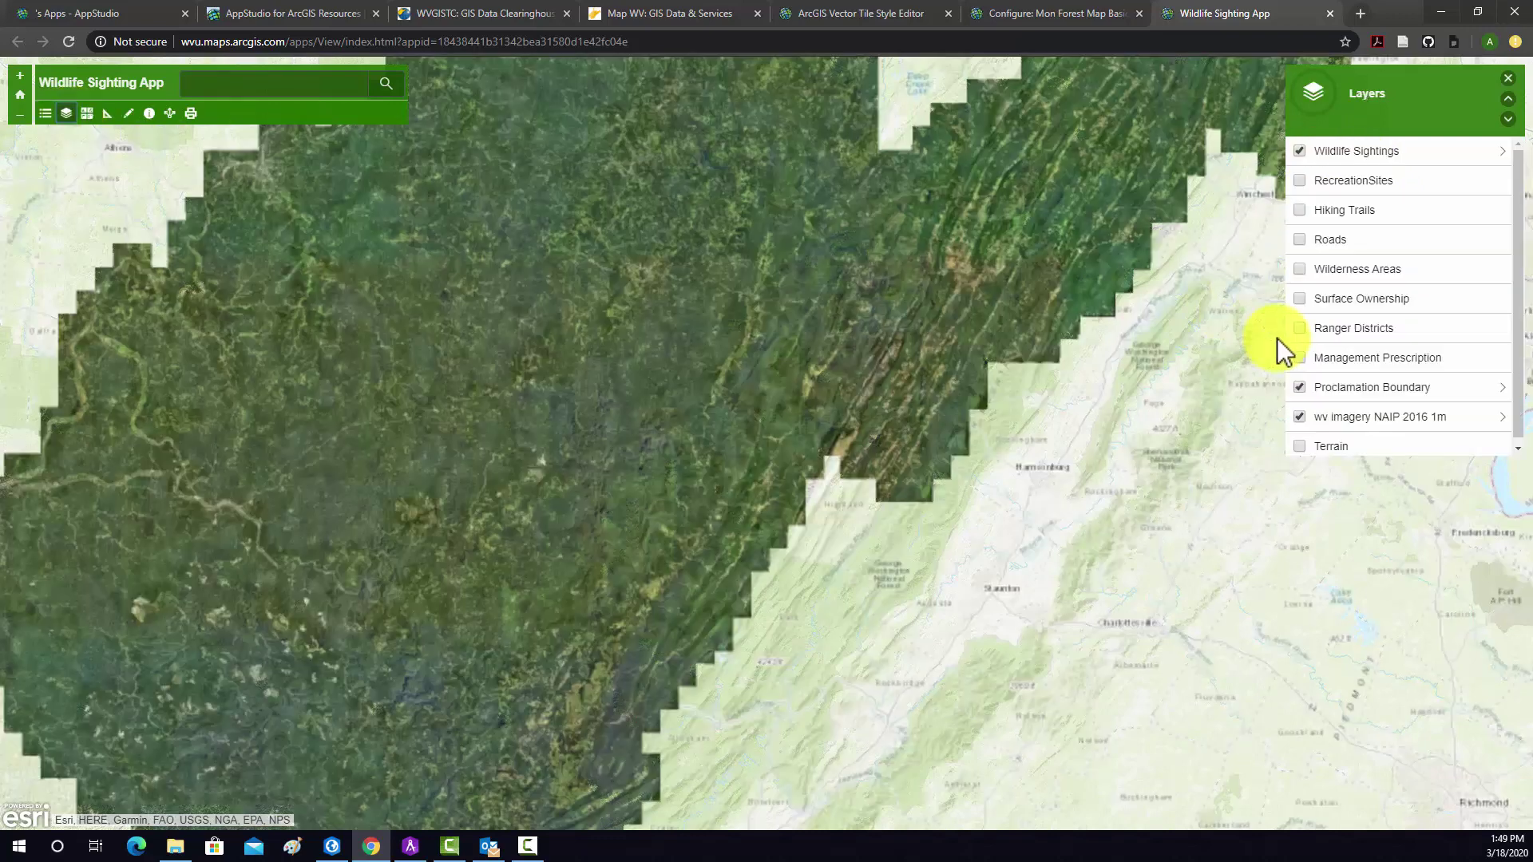
scroll(1277, 338, down, 3)
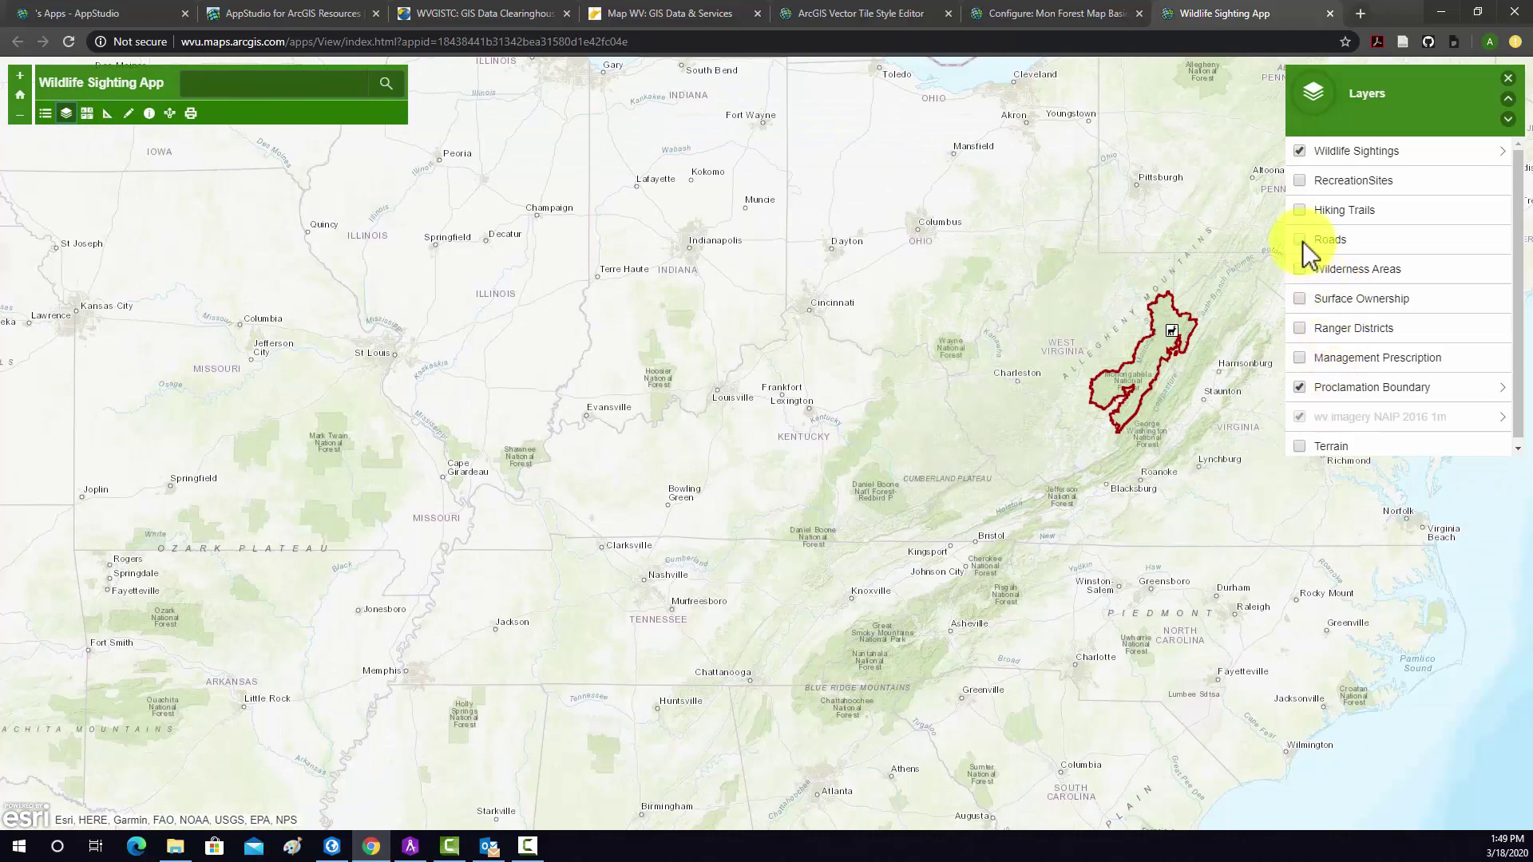
click(1298, 329)
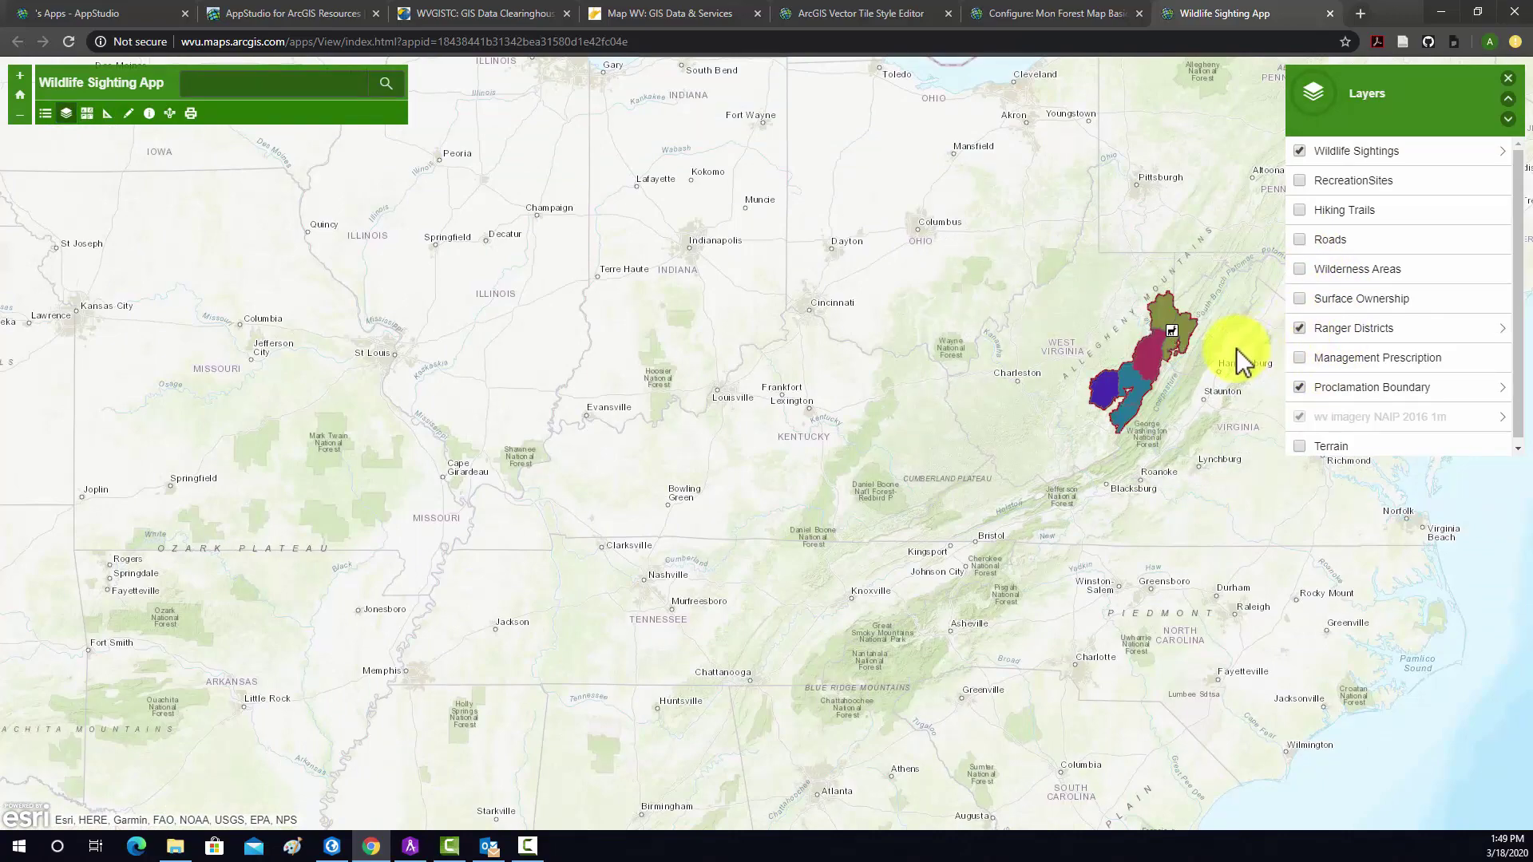
scroll(1238, 352, up, 5)
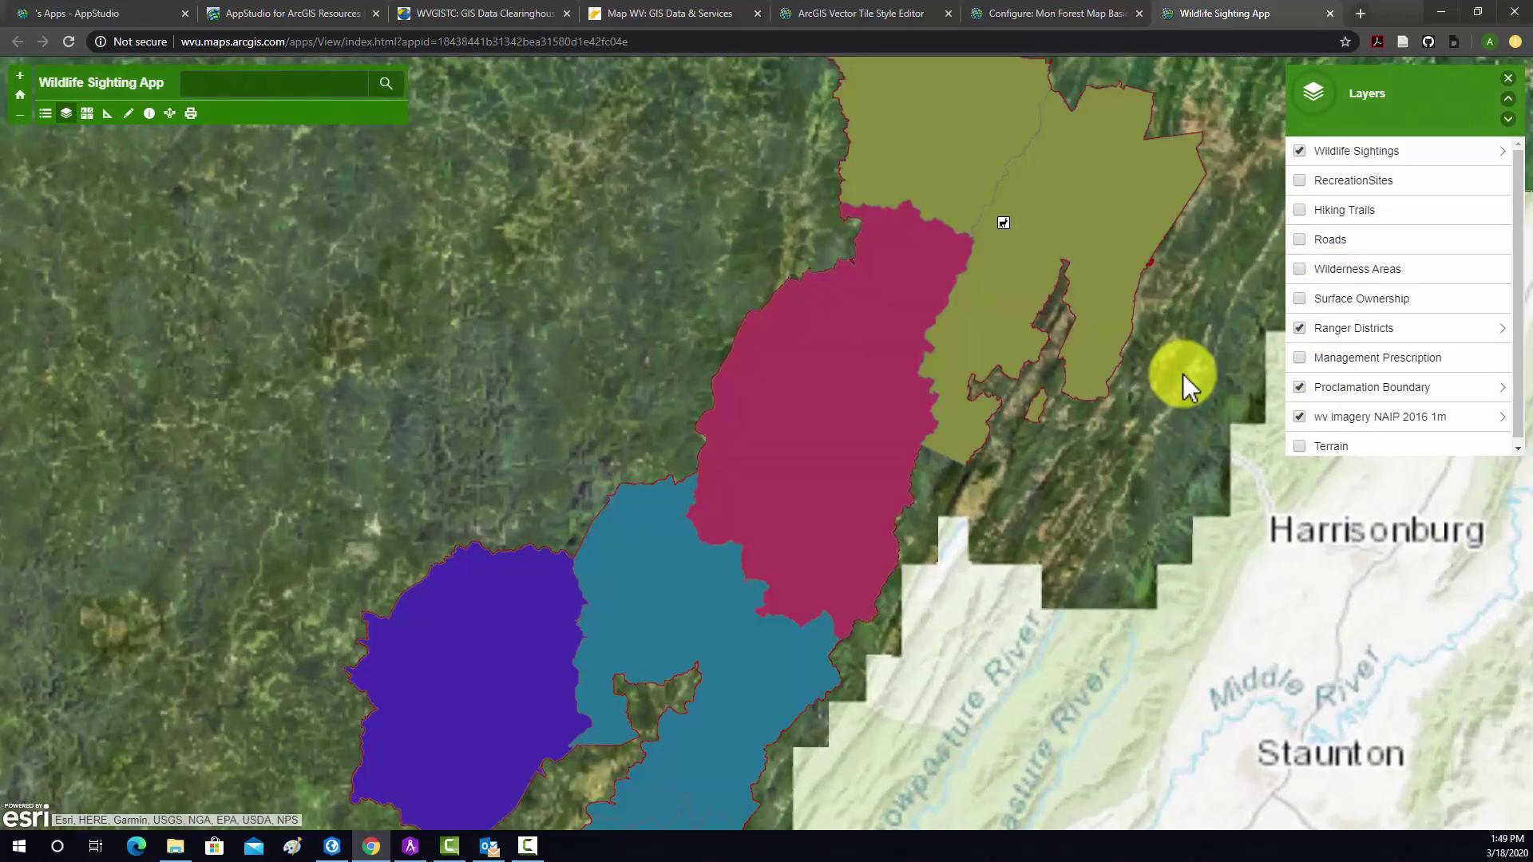
click(1309, 328)
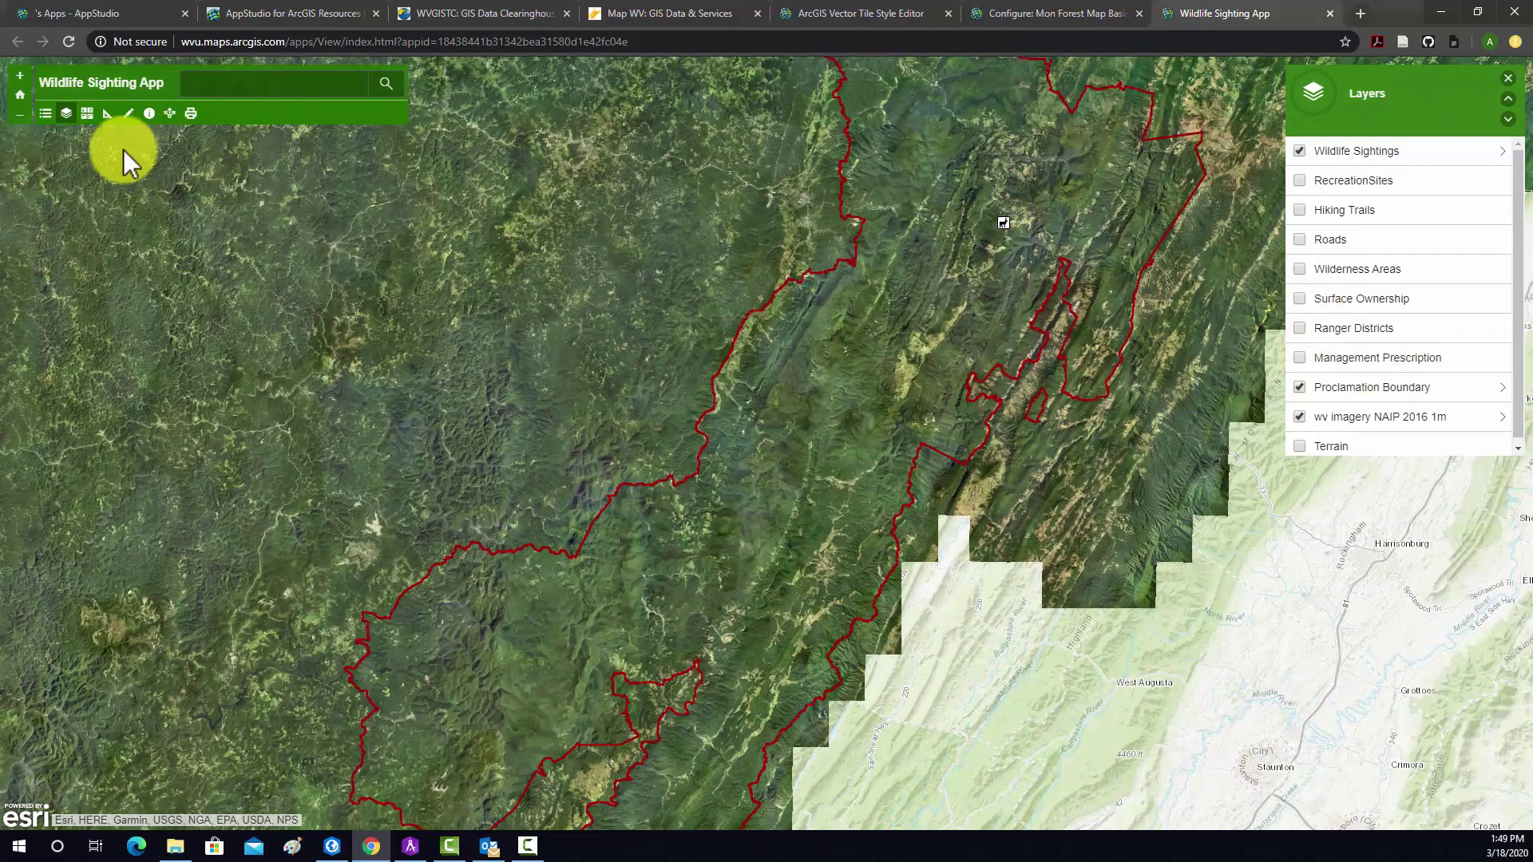
Choose OpenStreetMap from the Basemap gallery as the app's basemap.
click(87, 115)
scroll(1354, 317, down, 2)
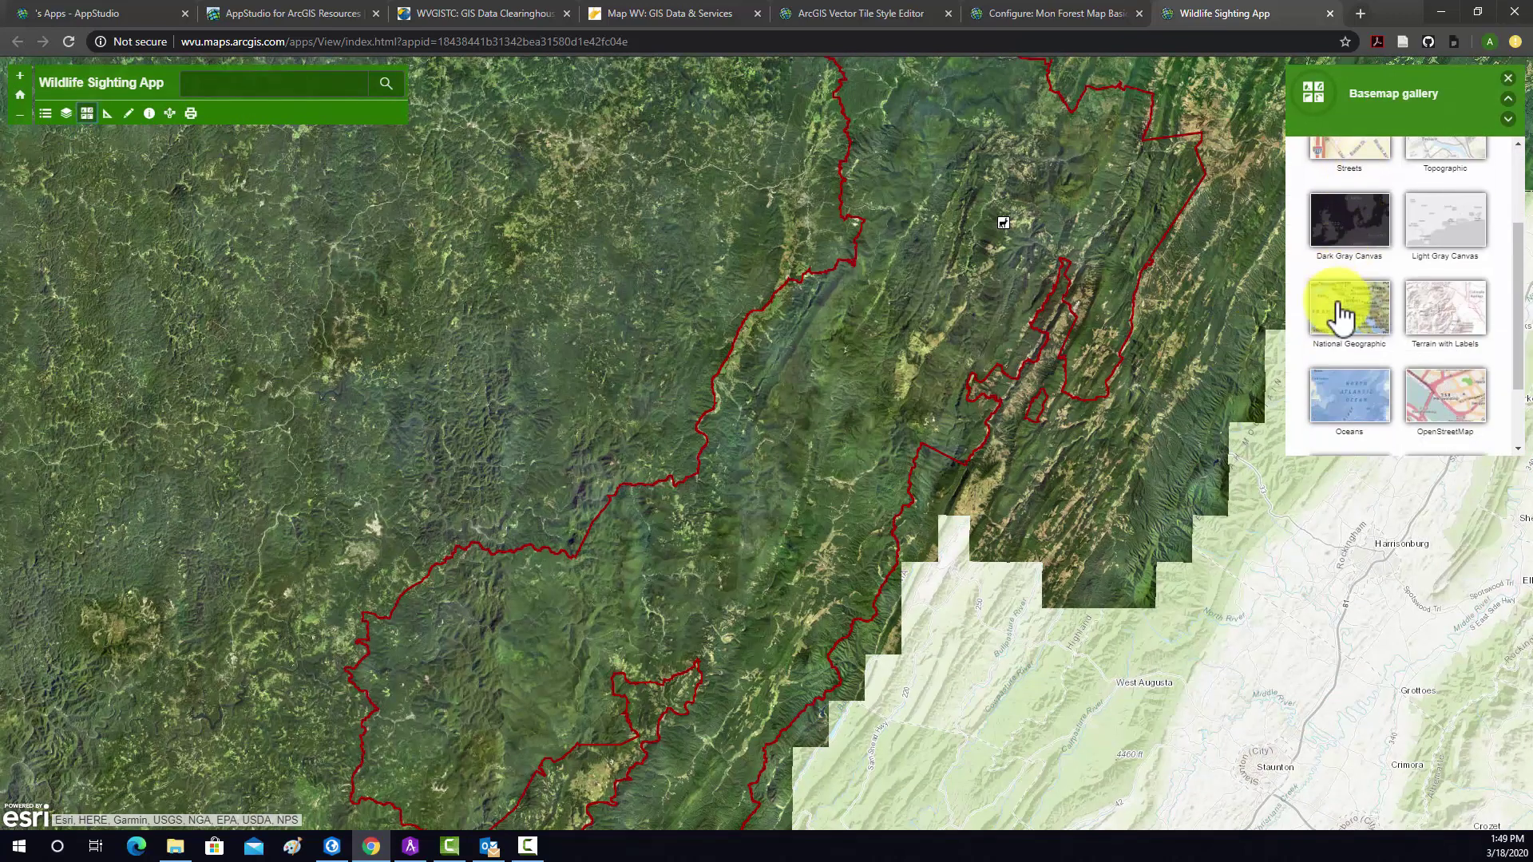
scroll(1436, 375, down, 1)
click(1449, 384)
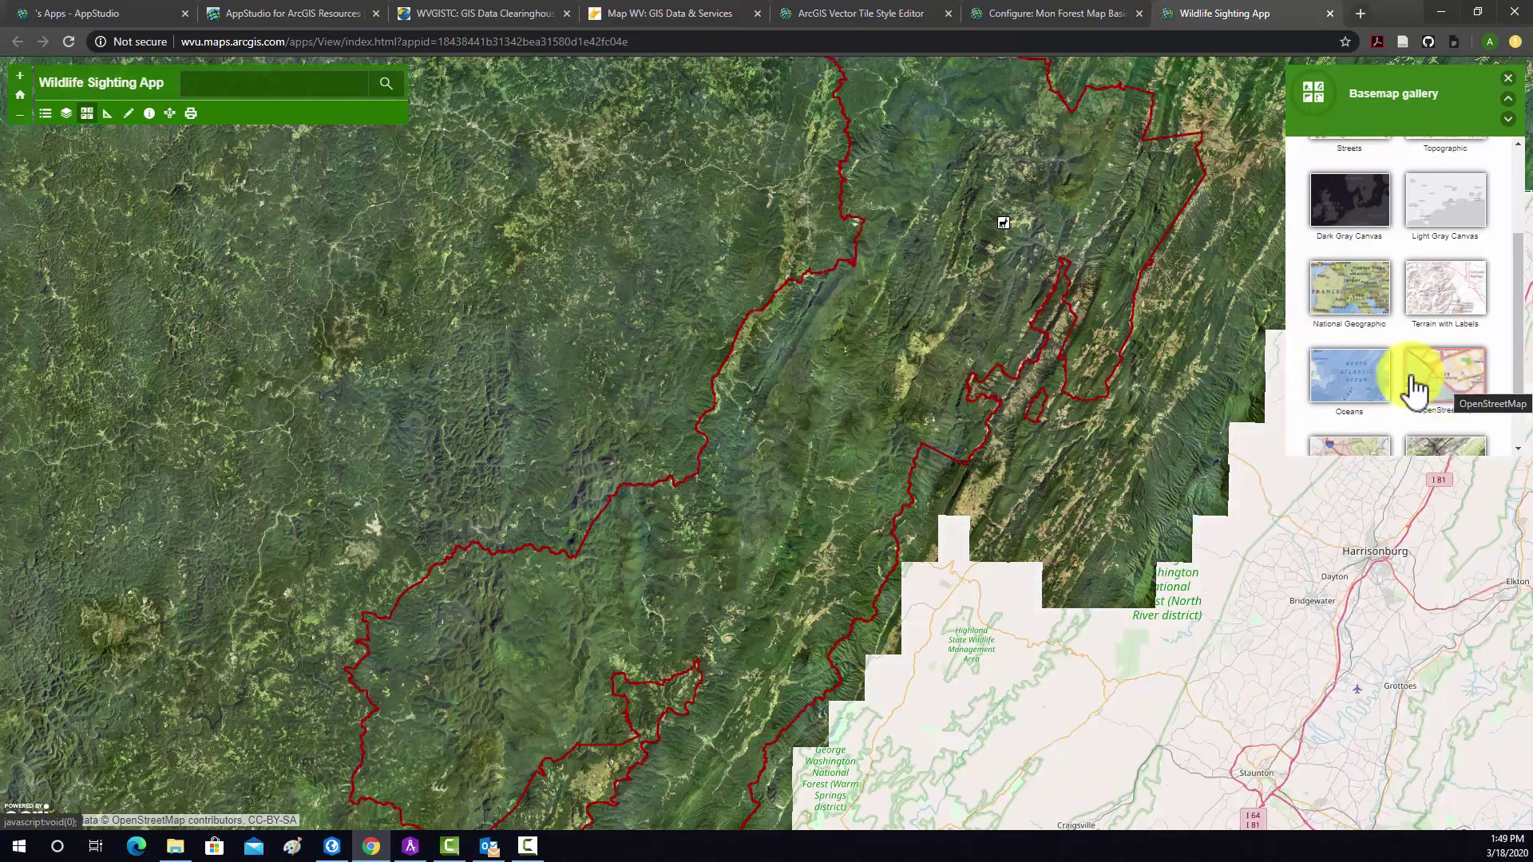
Try the Measure and Print tools, close the Print panel, and pan the forest slightly left.
click(104, 114)
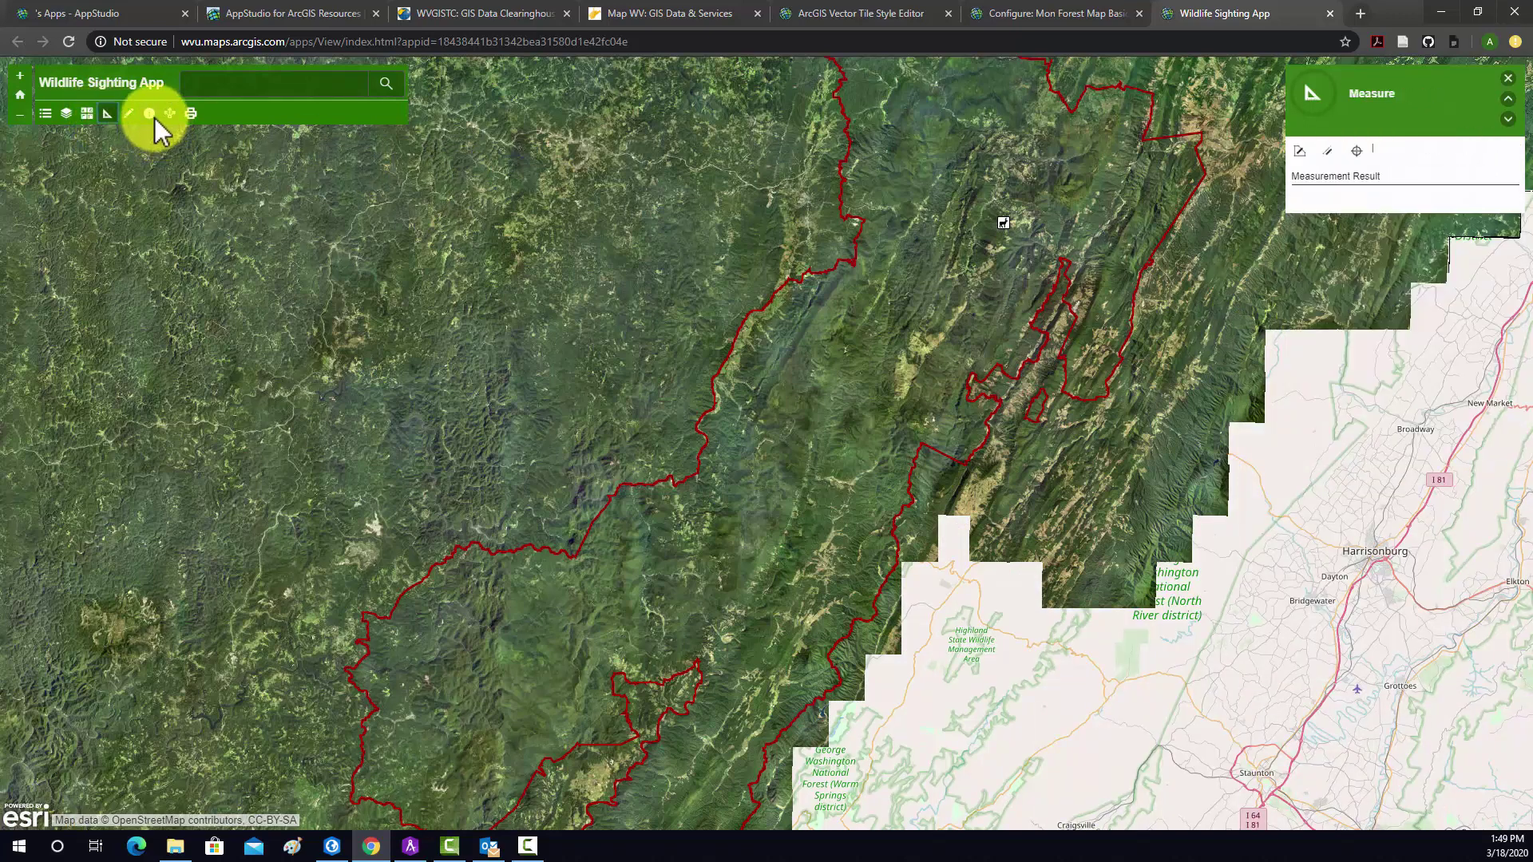
click(190, 113)
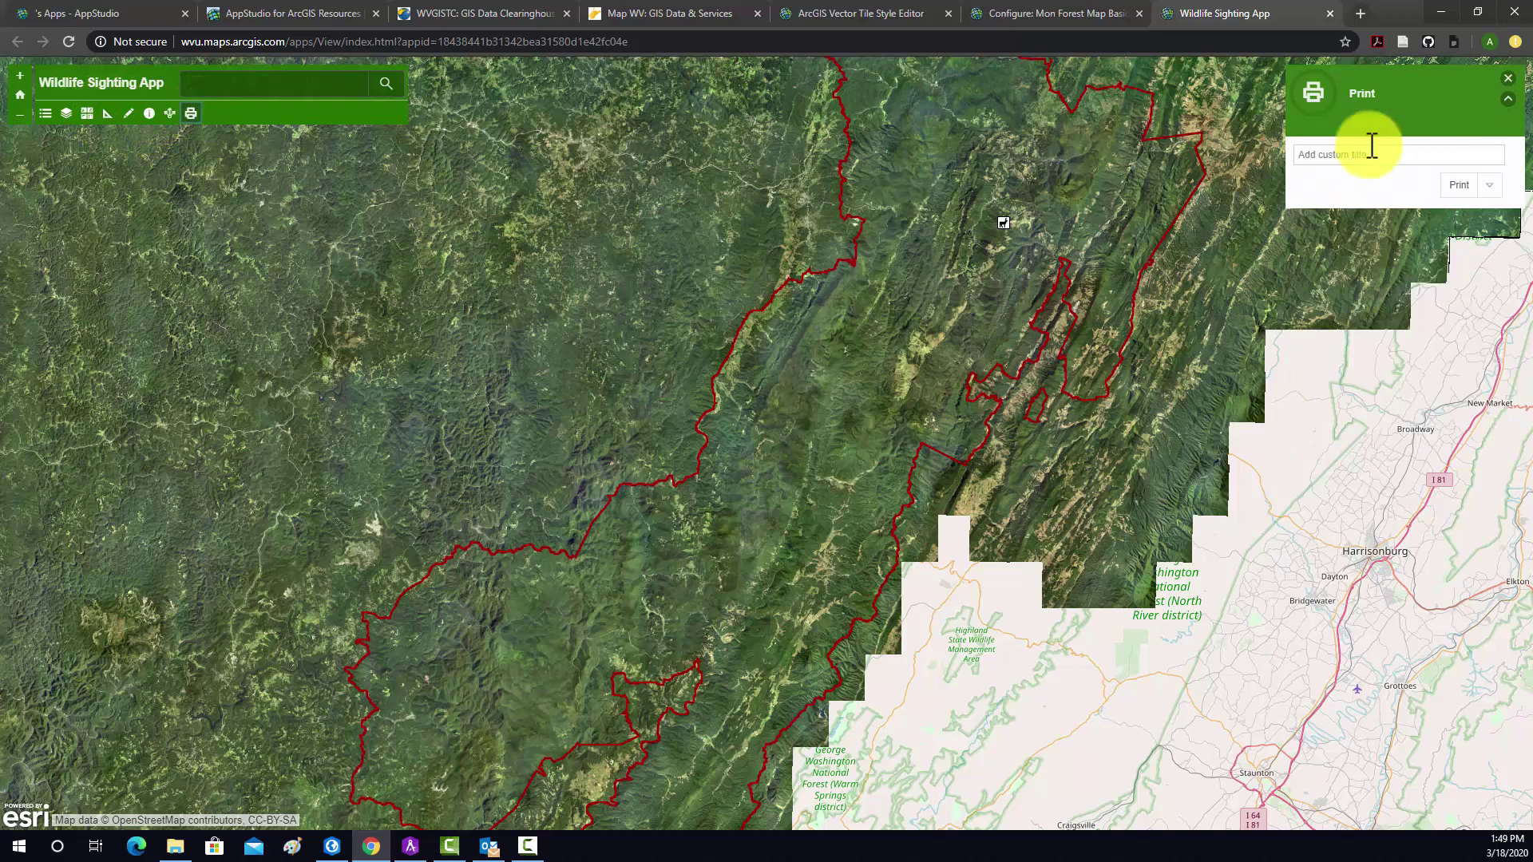
click(1508, 78)
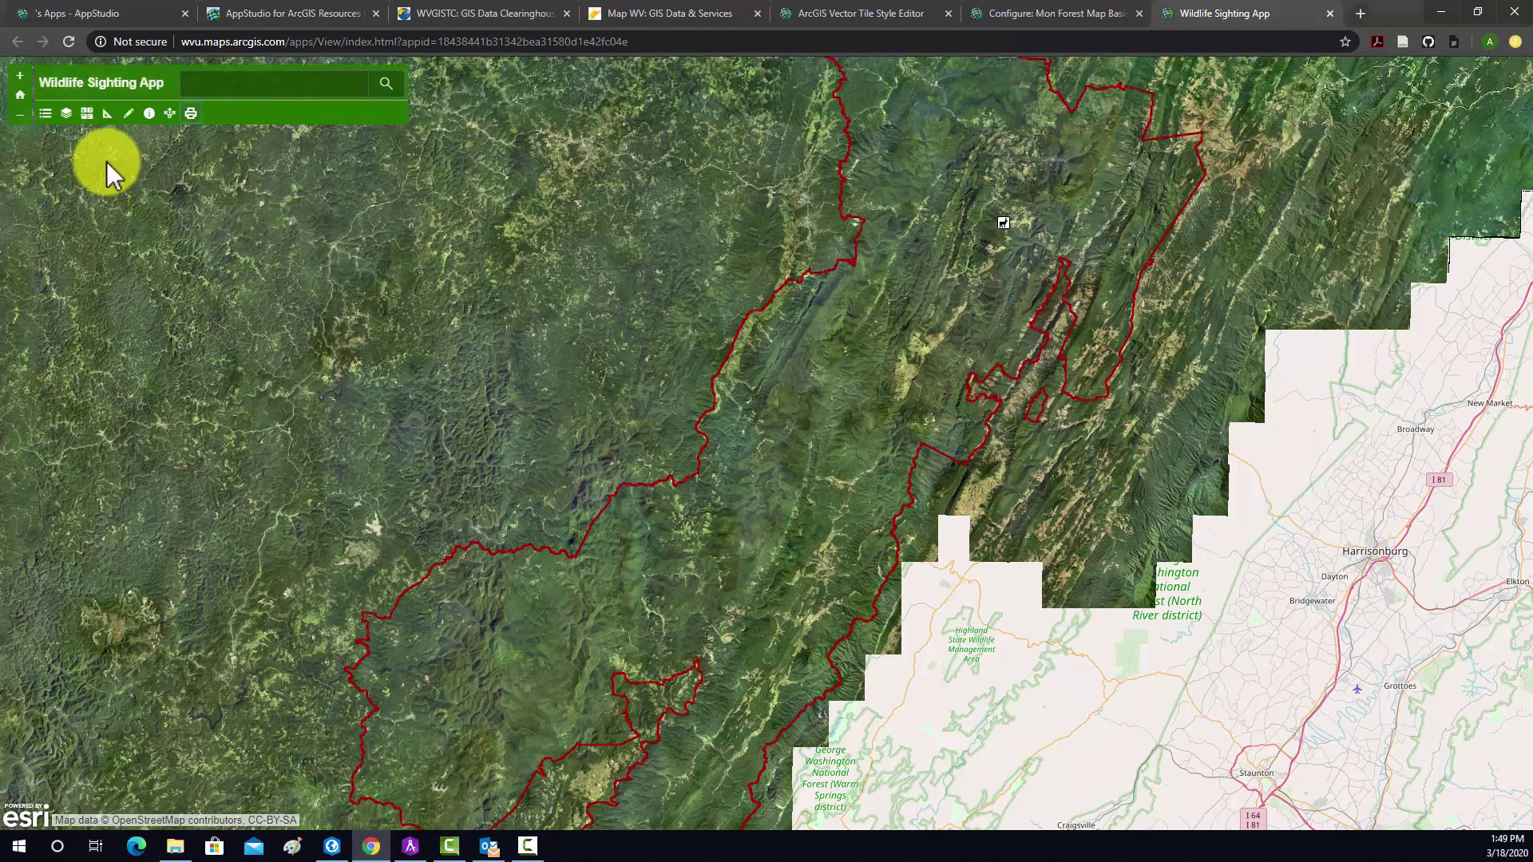
mouse_move(259, 287)
mouse_down()
mouse_move(561, 212)
mouse_move(482, 280)
mouse_move(229, 270)
mouse_move(186, 312)
mouse_move(250, 294)
mouse_up()
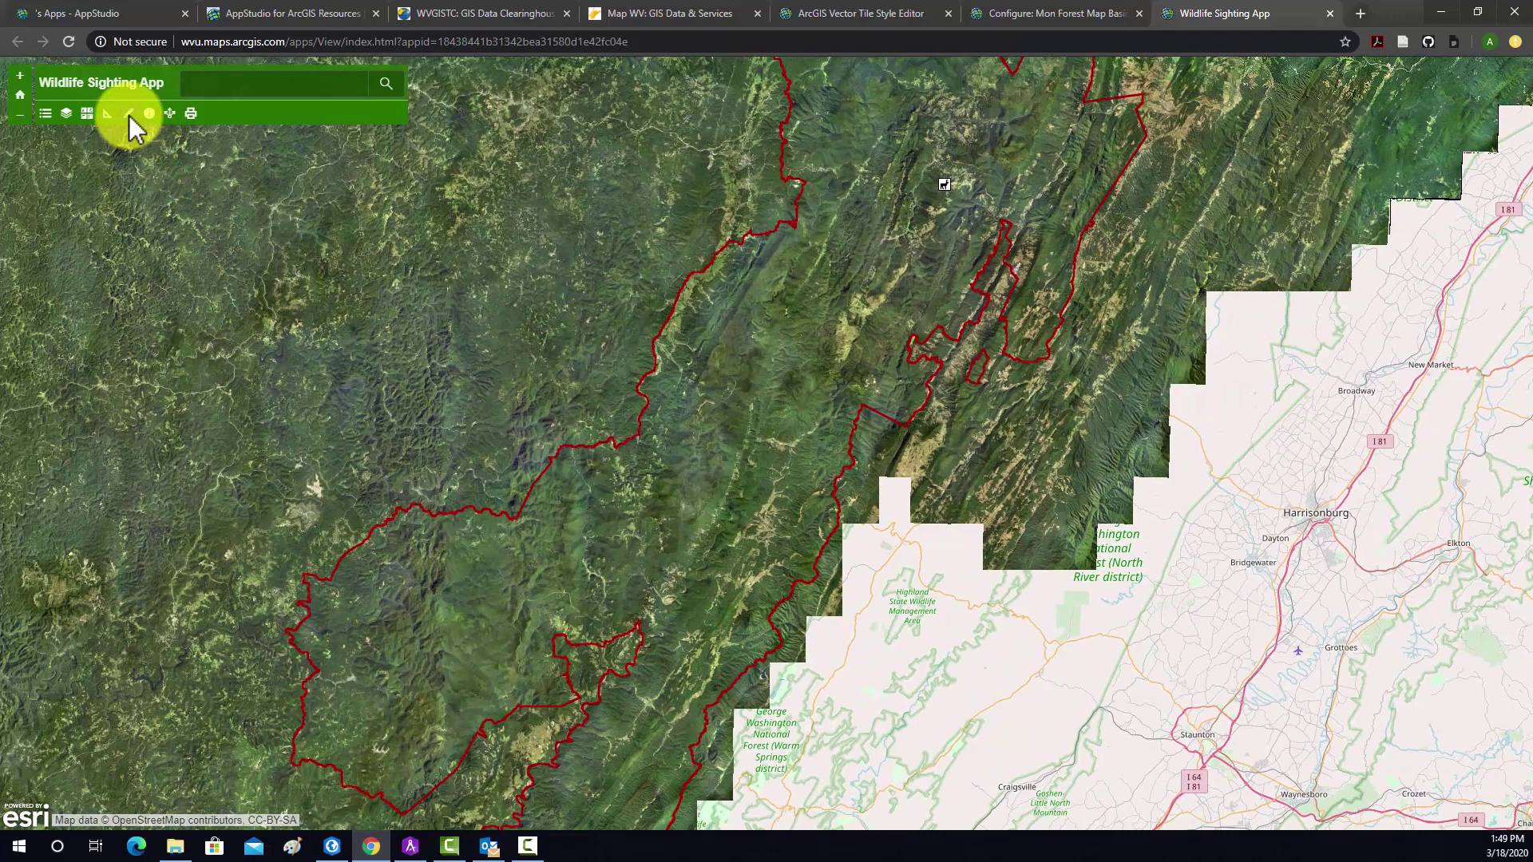
With the Edit tool, centre on the pale clearing and place a Bear sighting point there.
click(128, 114)
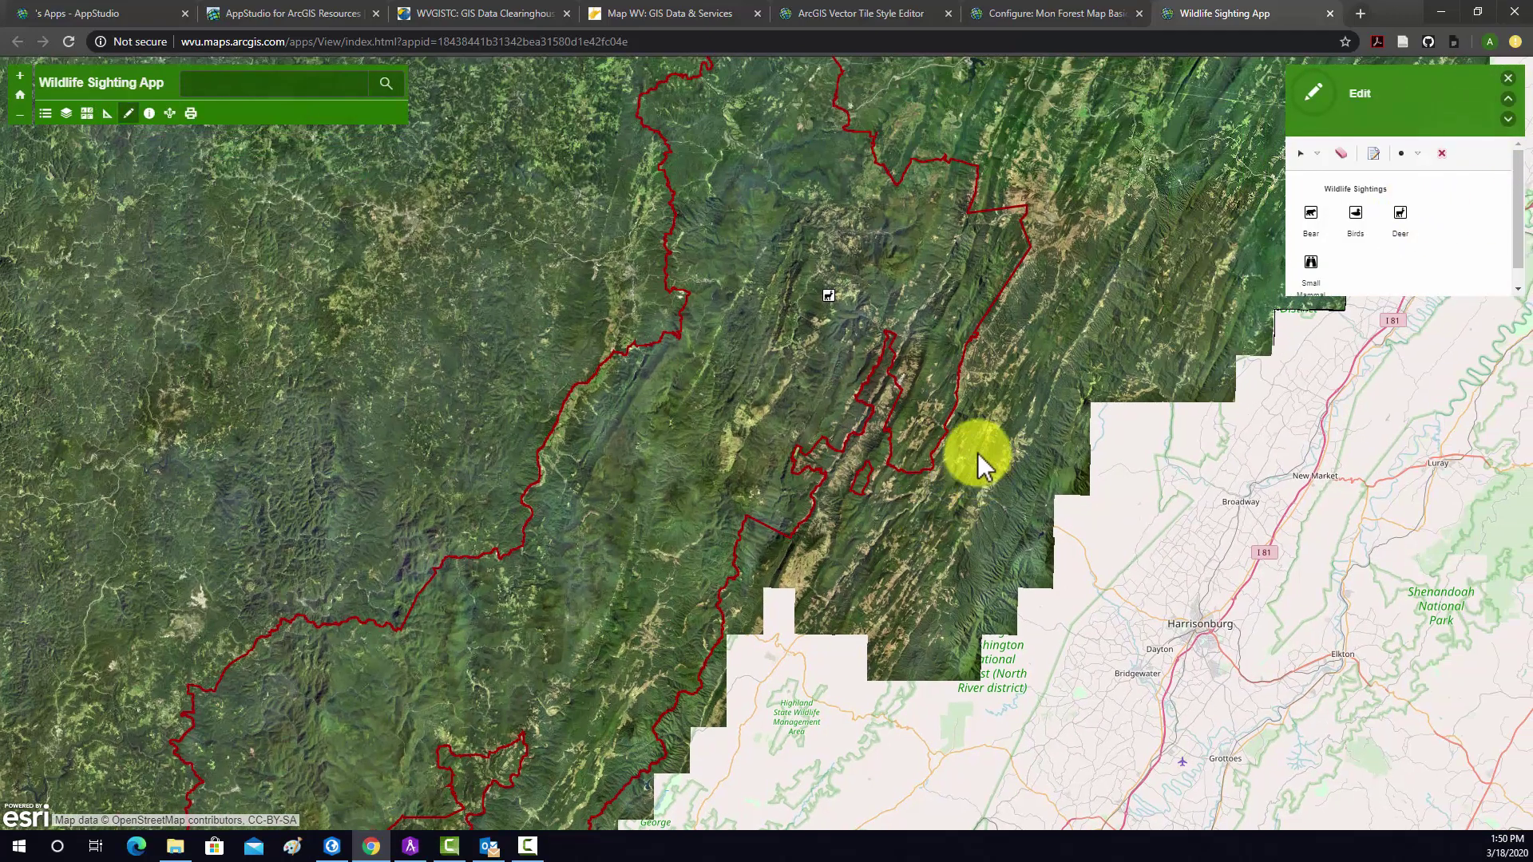
scroll(753, 450, up, 2)
scroll(754, 451, down, 2)
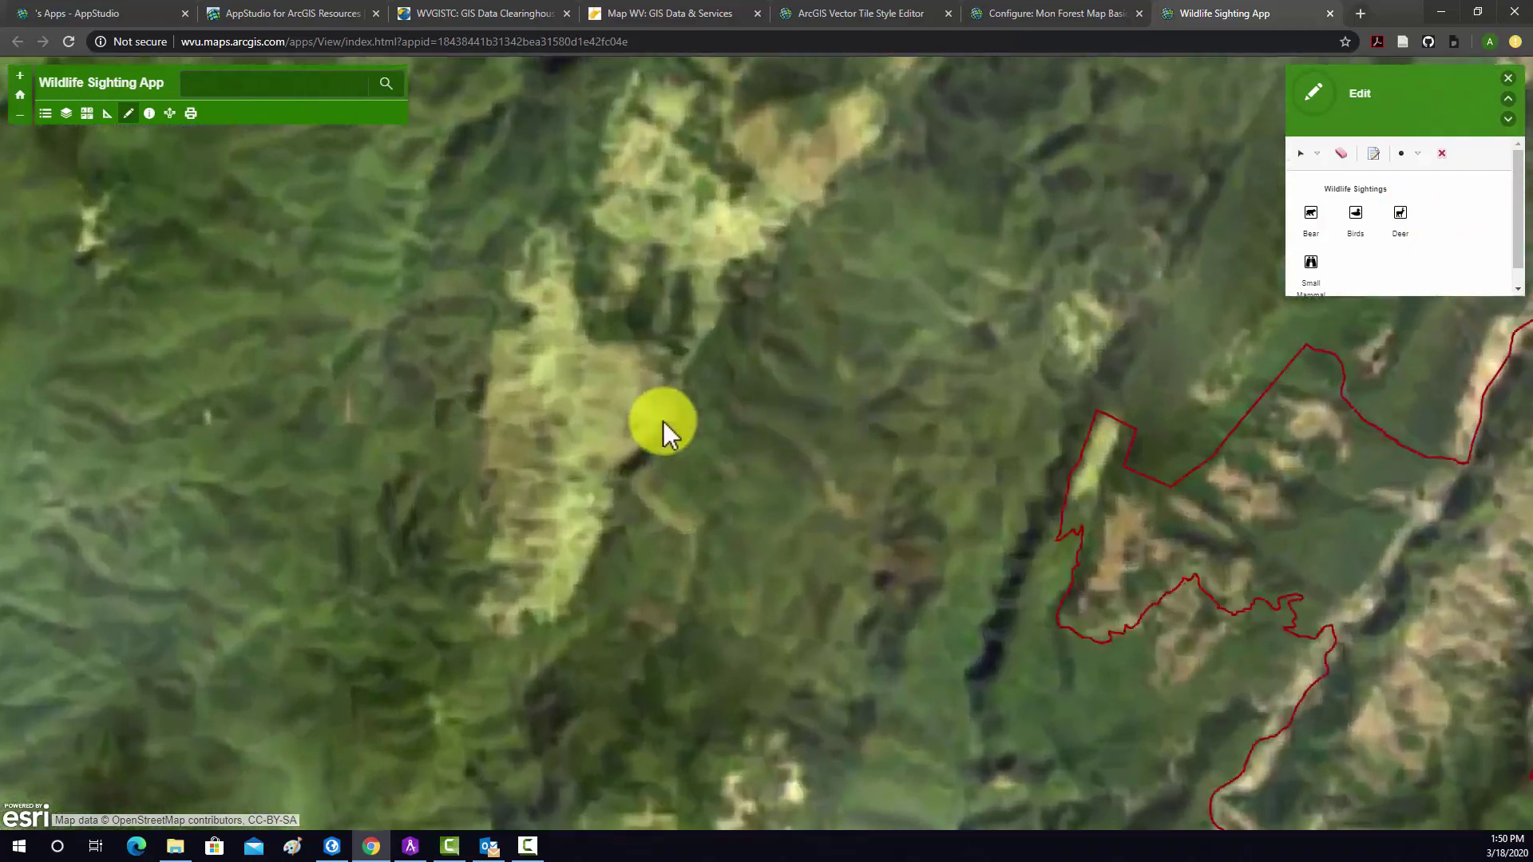
drag(599, 434, 677, 448)
click(1309, 217)
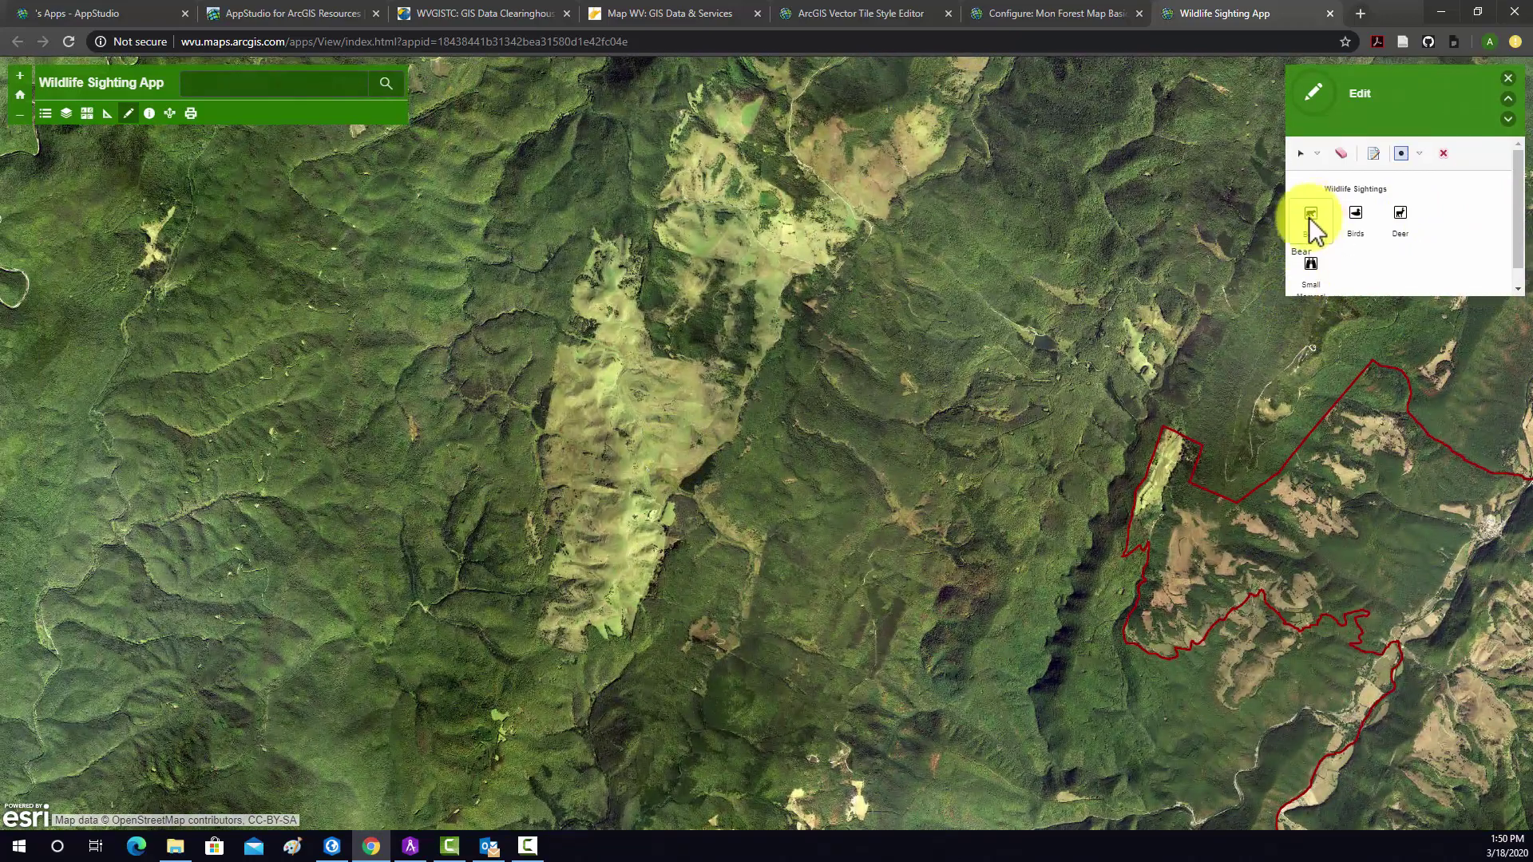
click(659, 452)
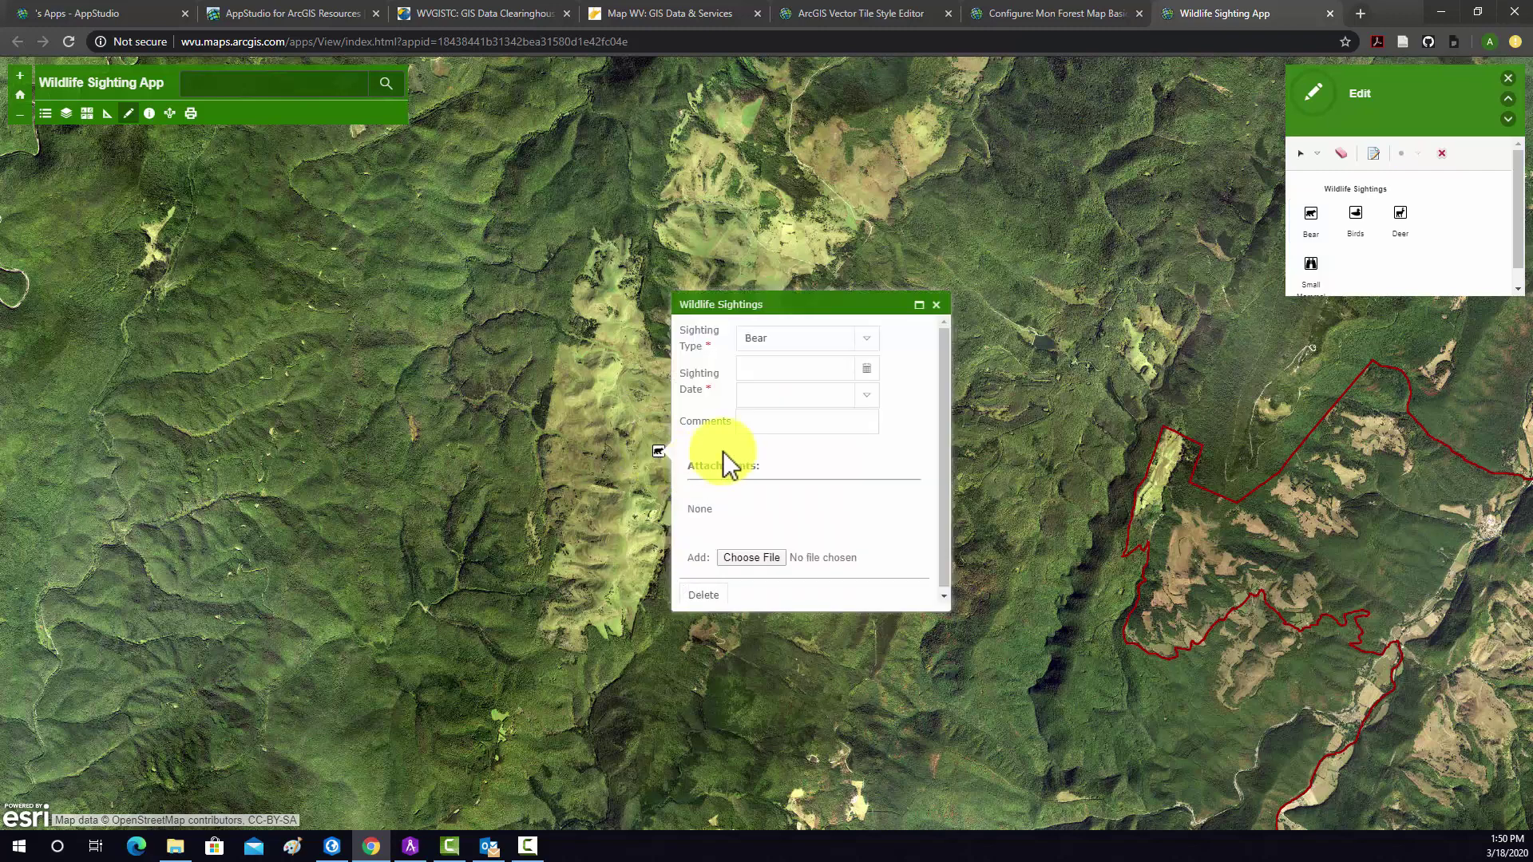
Set the Bear sighting to 3/25/2020, 1:15:00 PM, comment 'Black bar with cubs.', and close the form.
click(867, 372)
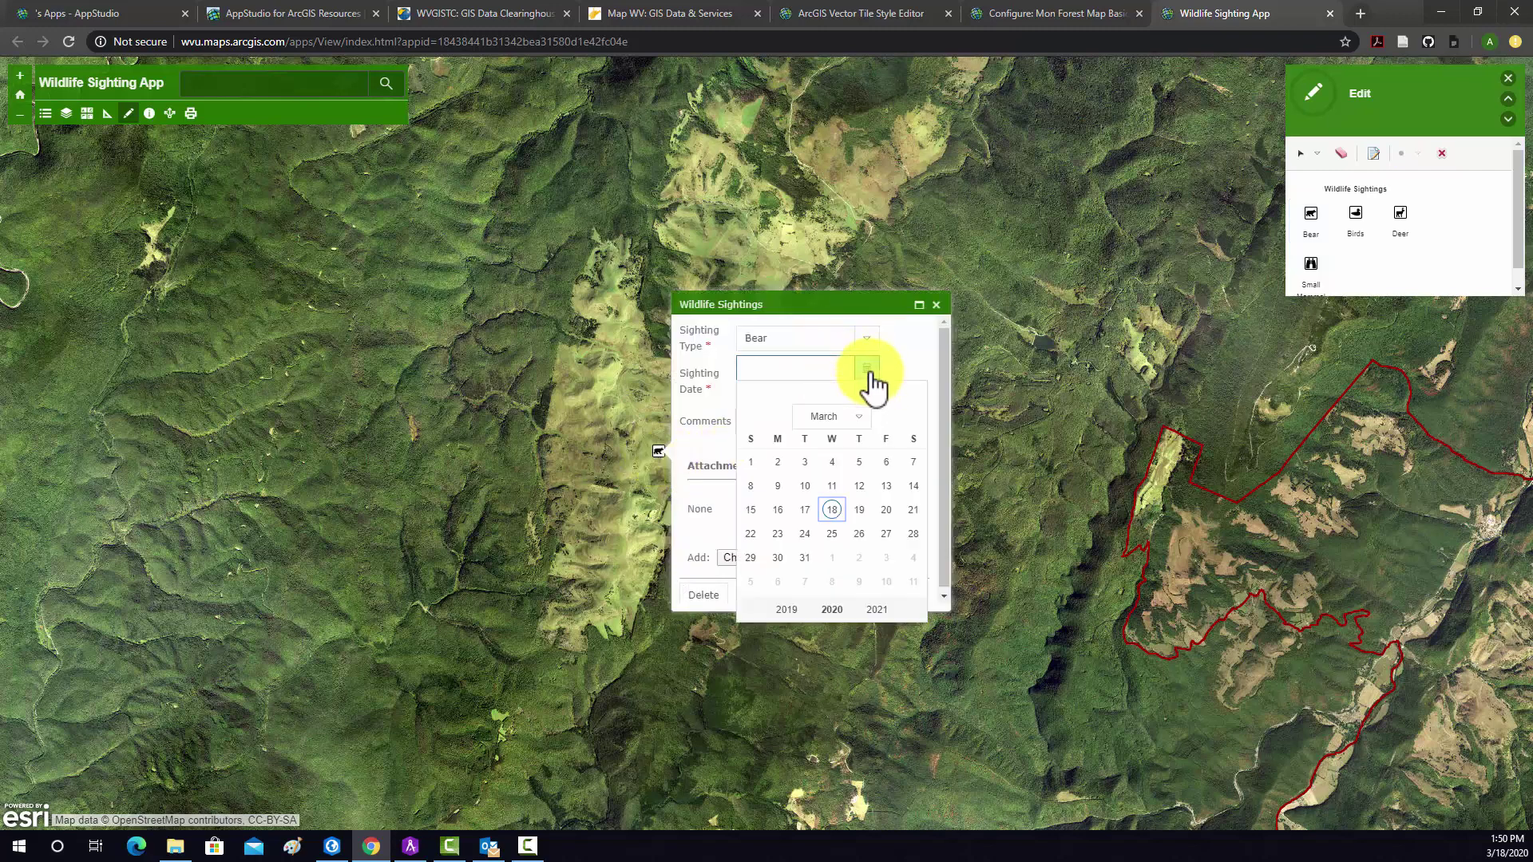
click(836, 533)
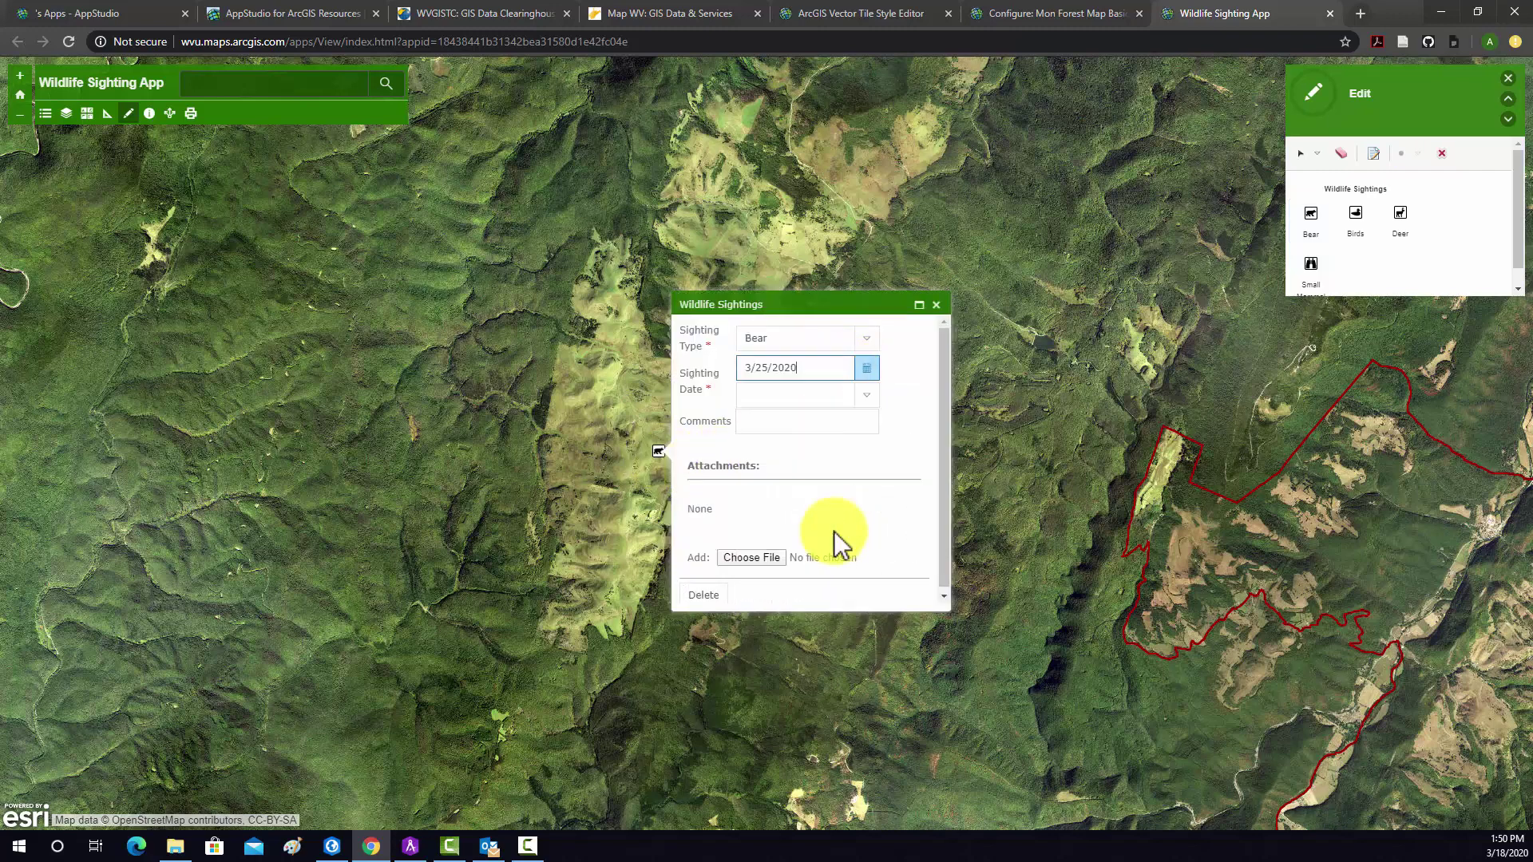
click(866, 395)
click(799, 749)
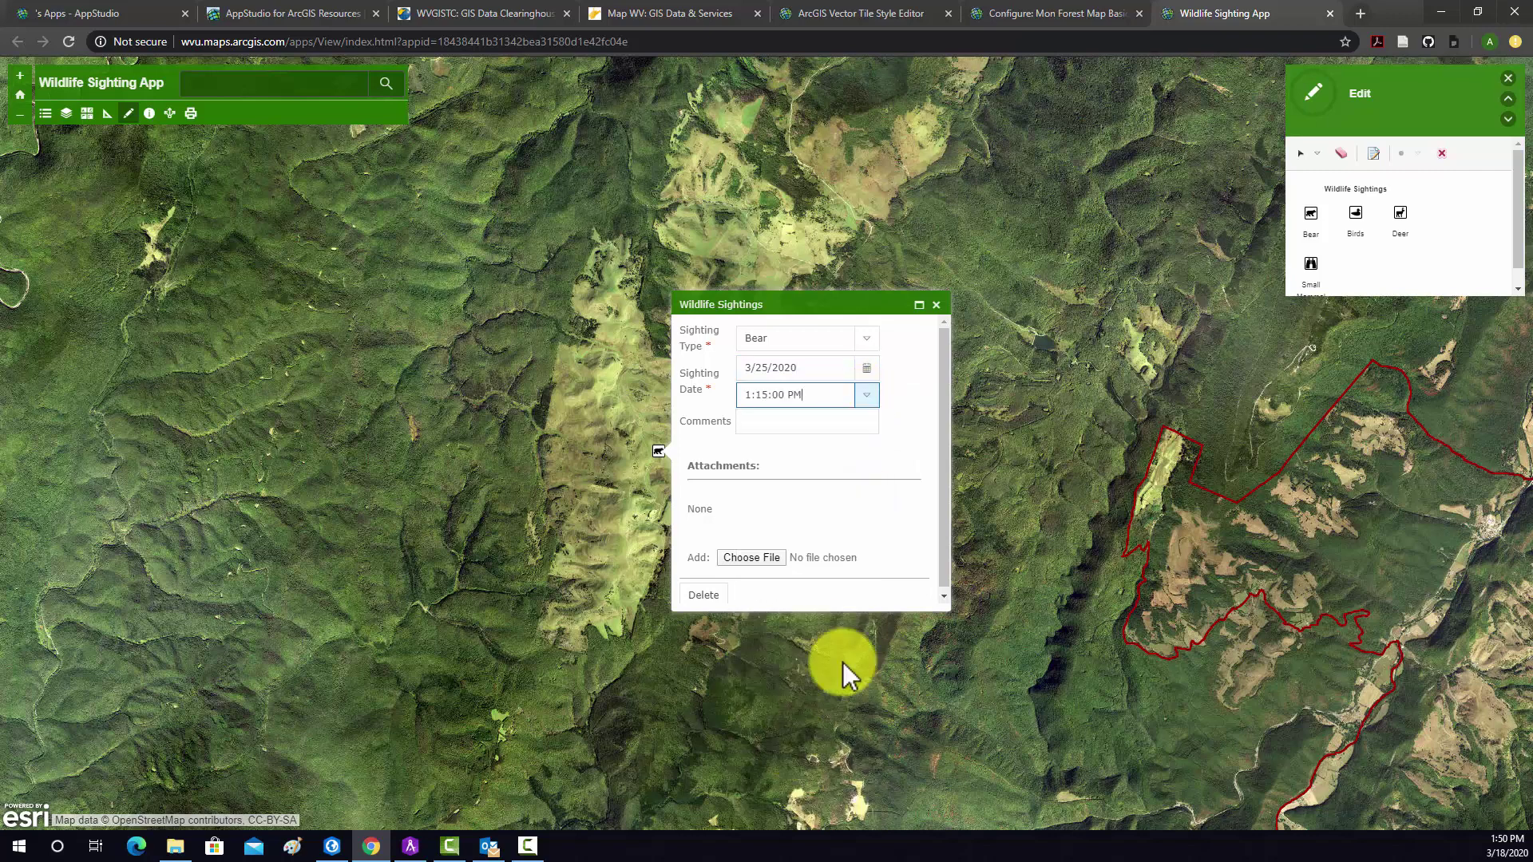
click(798, 421)
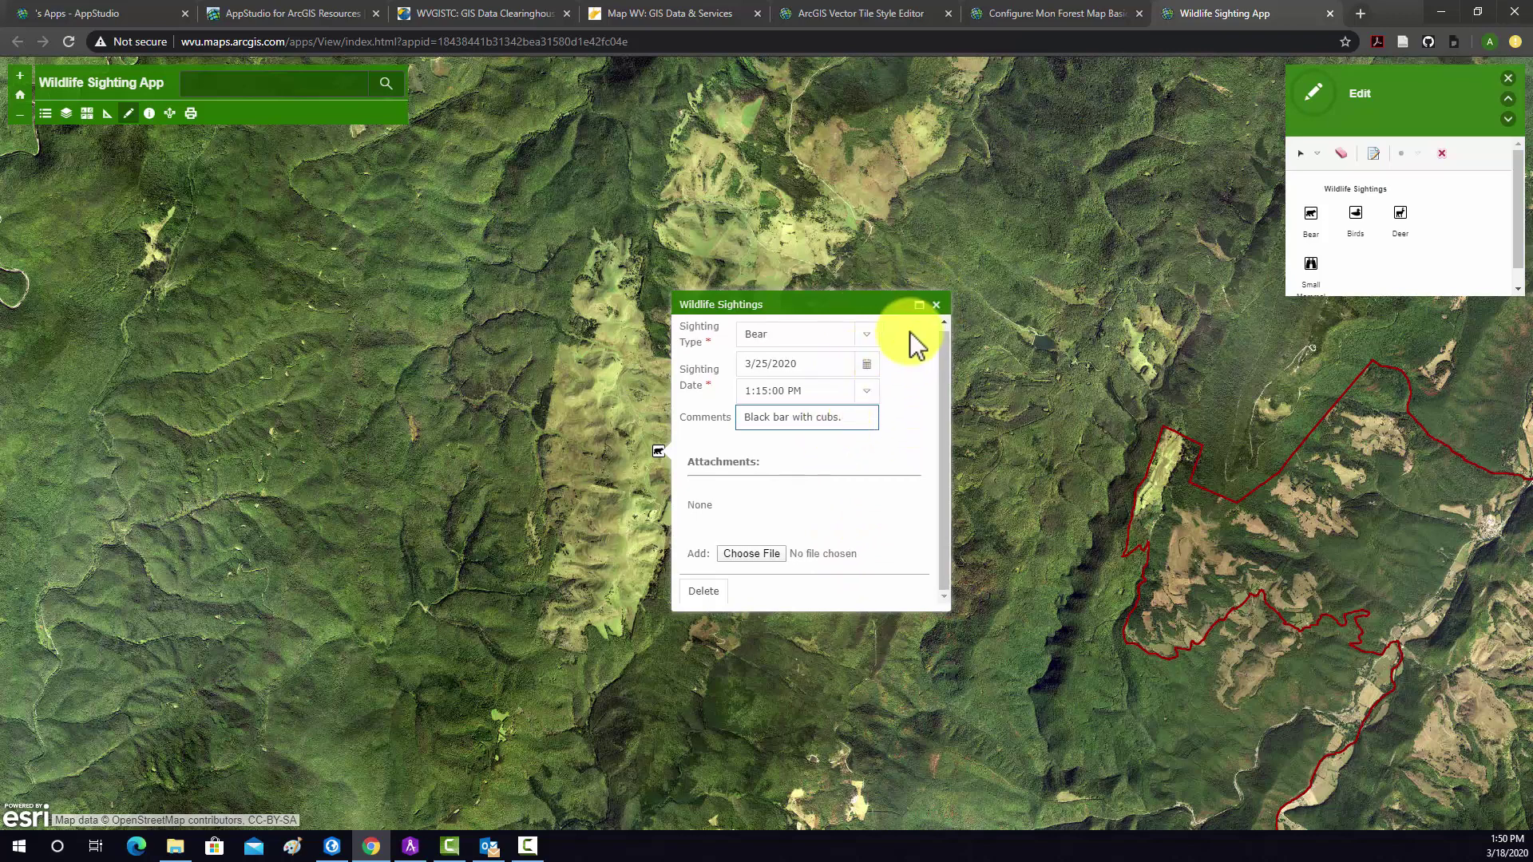
click(937, 305)
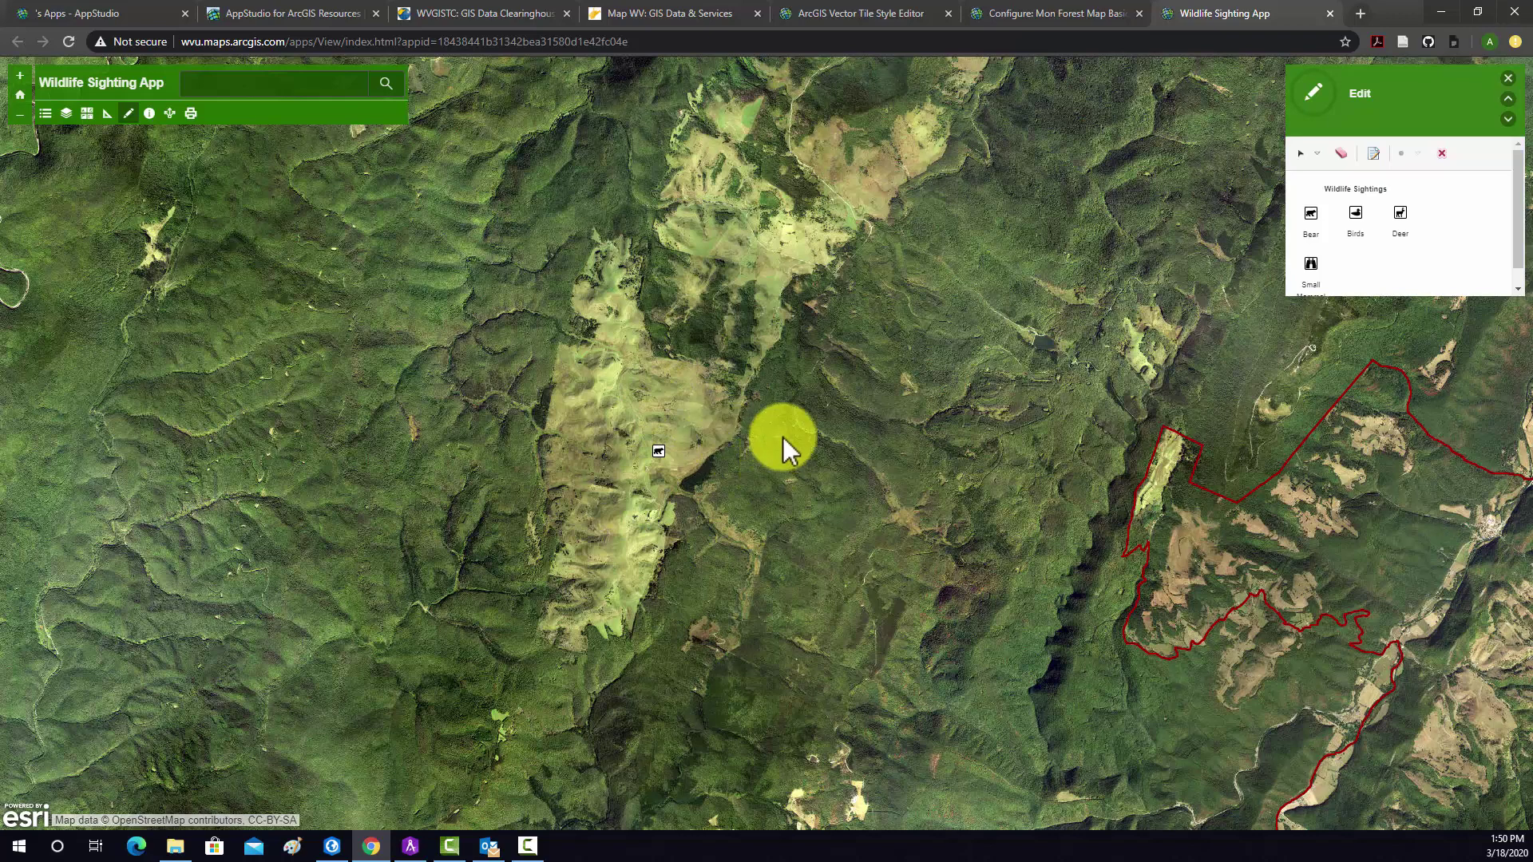
Pan and zoom out until the whole Proclamation Boundary and both sightings are visible.
drag(716, 431, 755, 448)
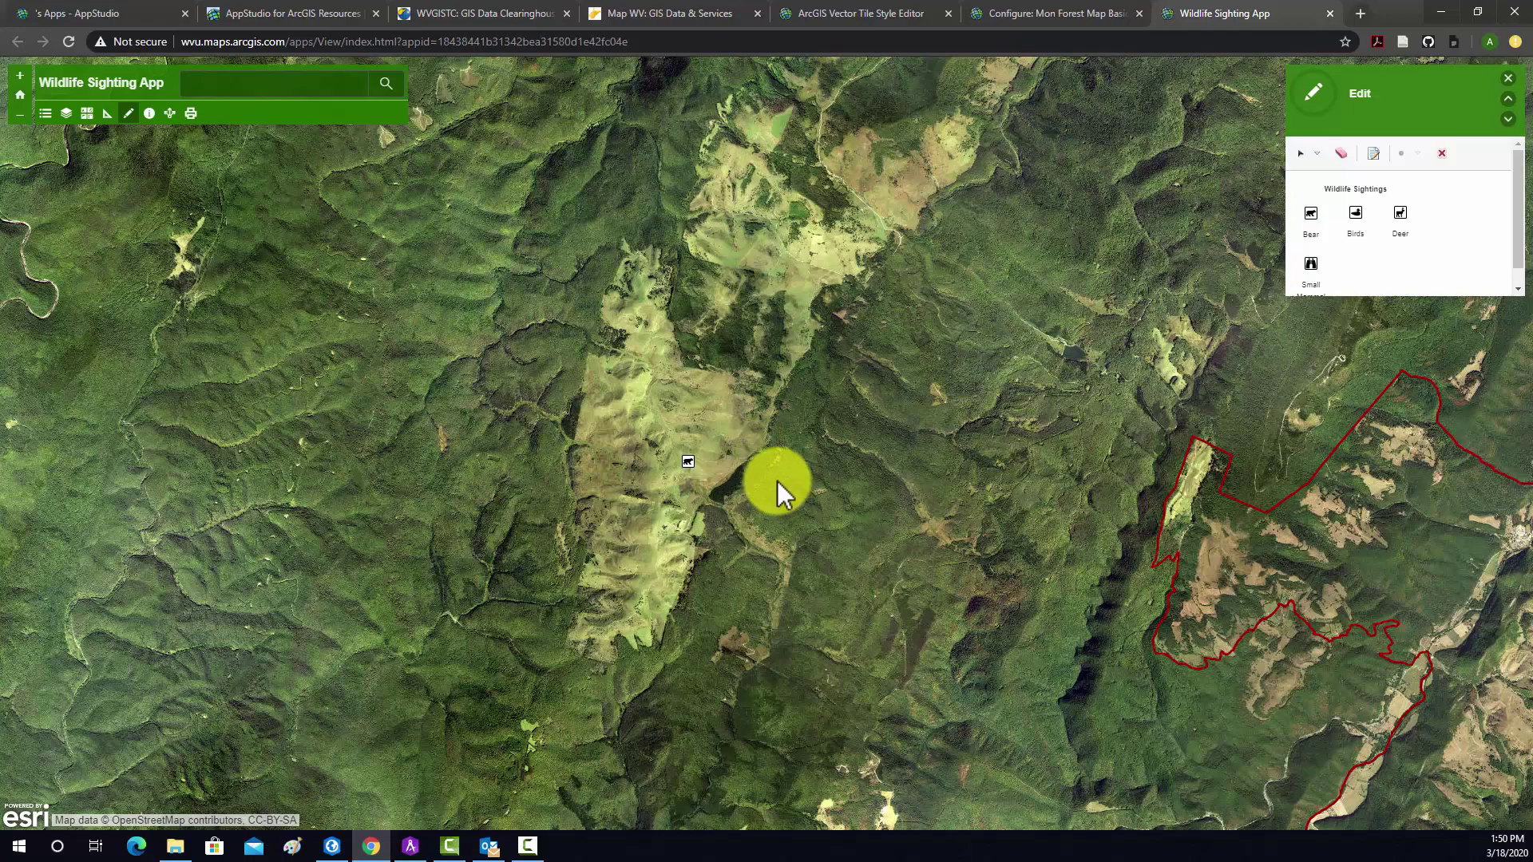
scroll(750, 404, down, 5)
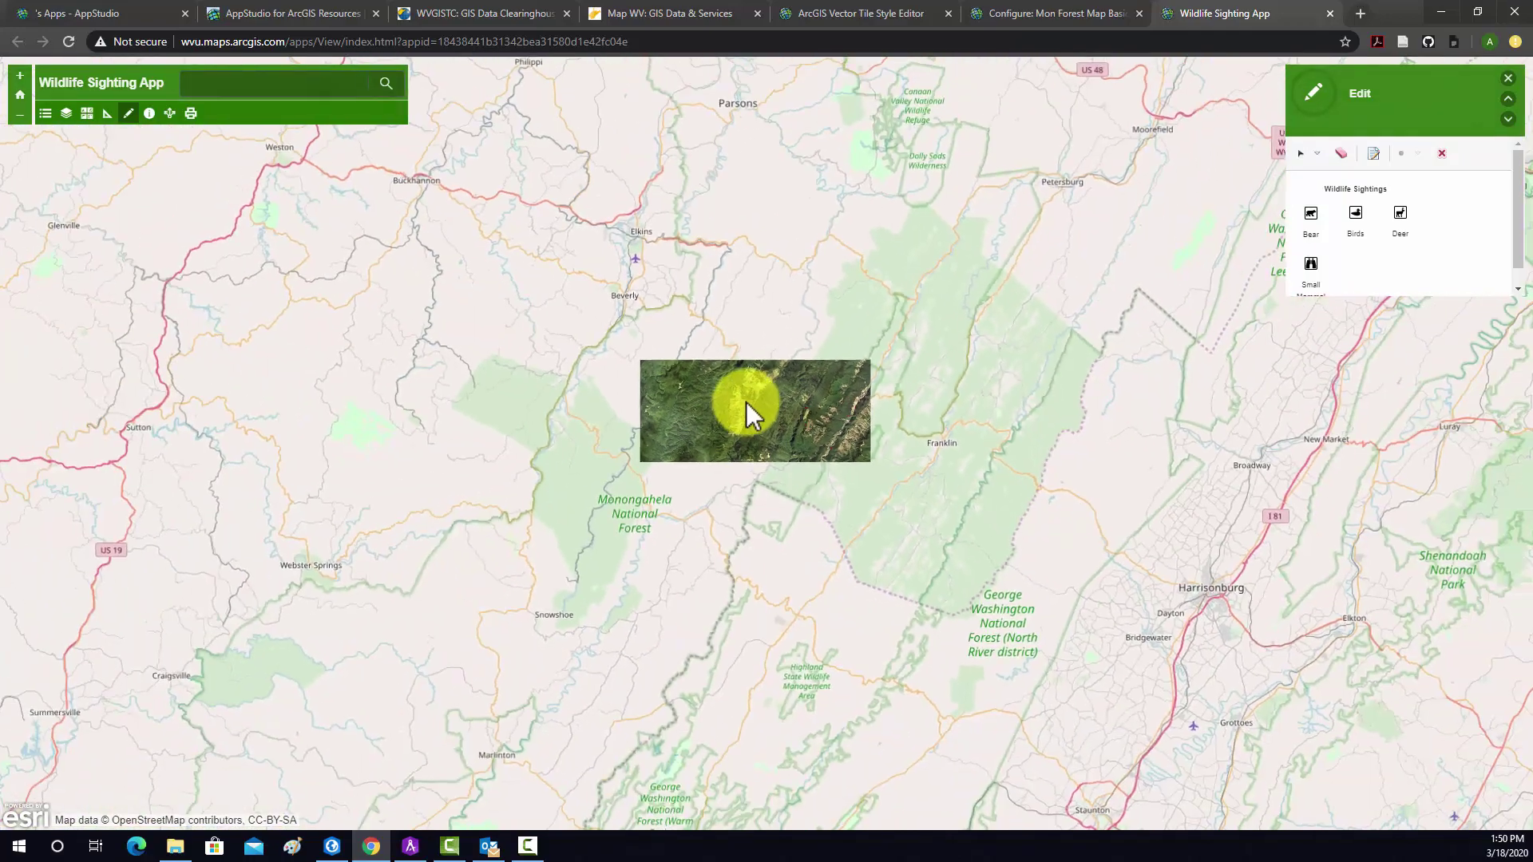
drag(639, 506, 793, 445)
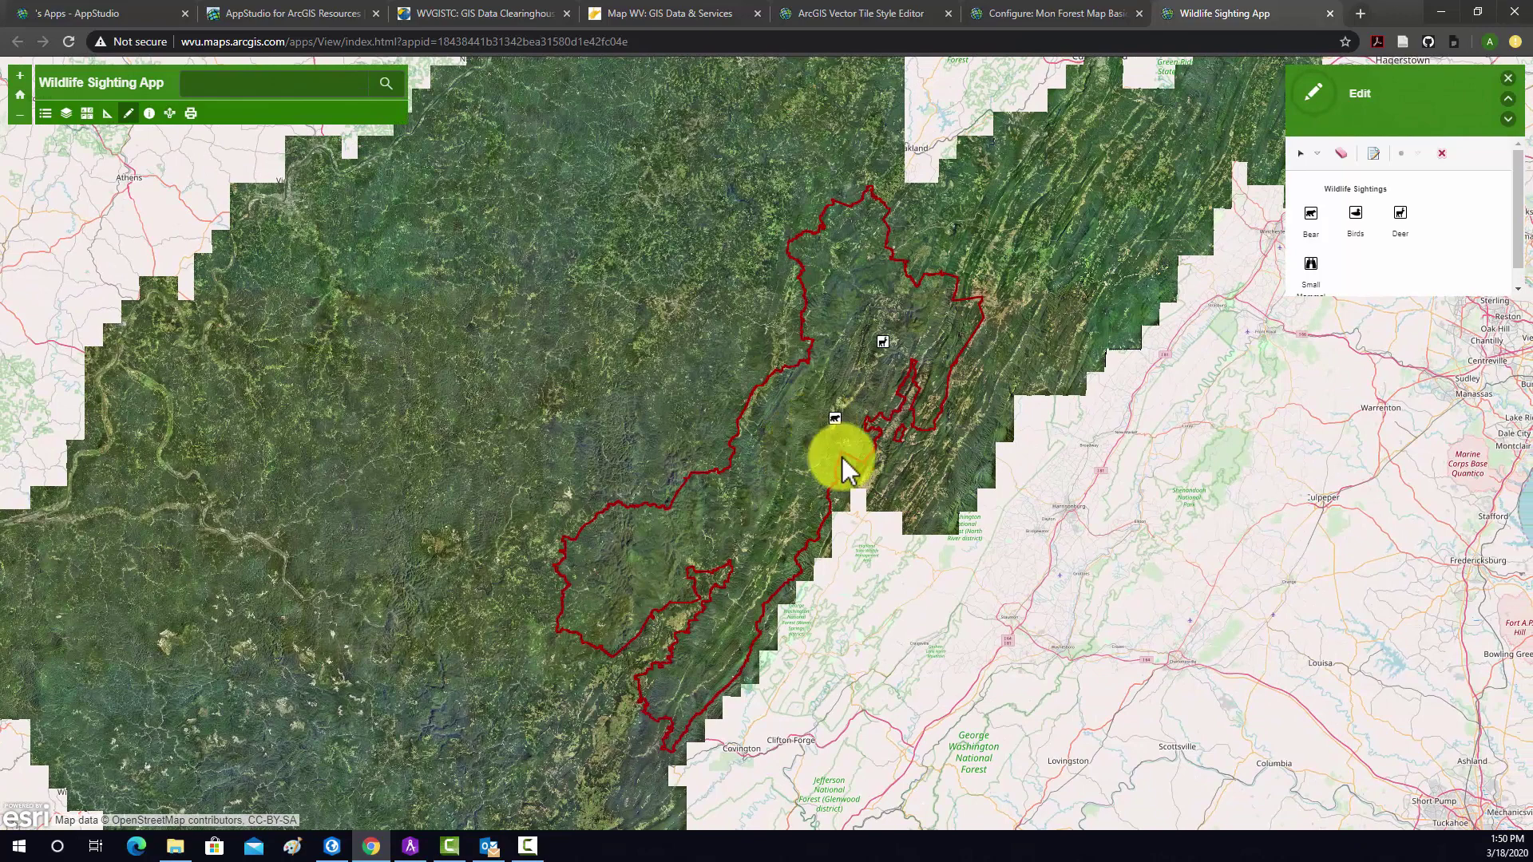